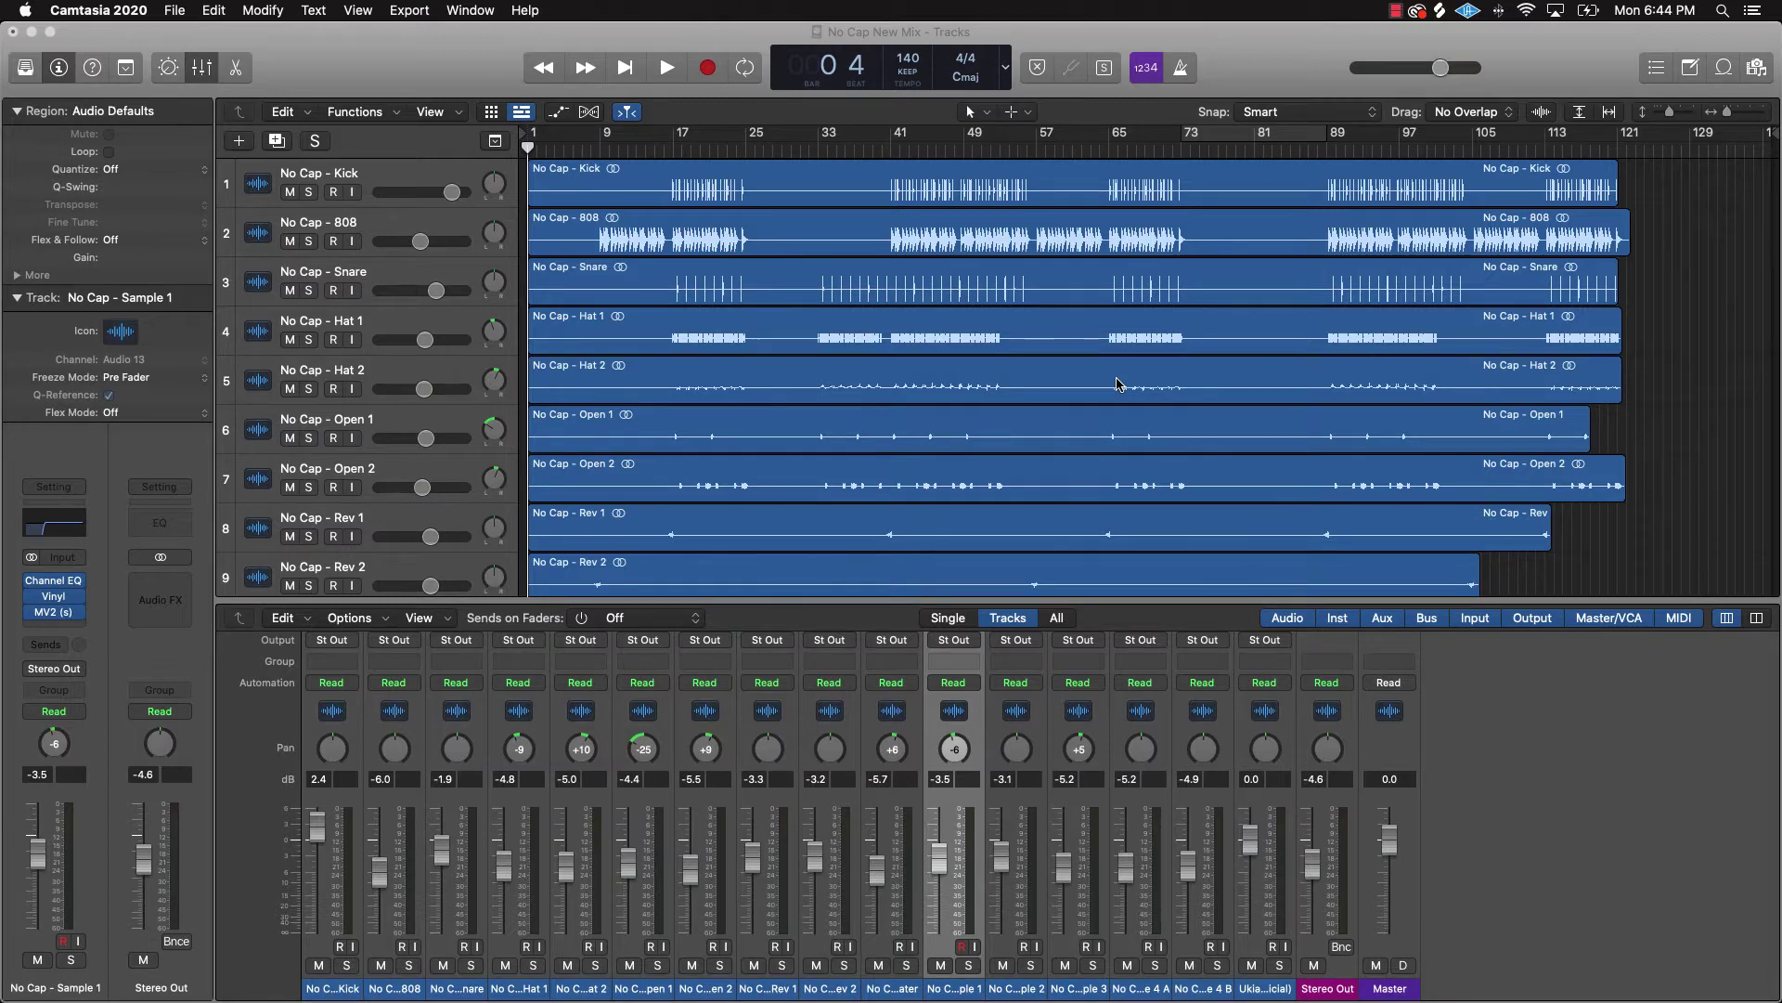
# - Loop bars 17 to 81 and play it briefly, then turn Cycle off and return to bar 1
pyautogui.scroll(1, 1119, 383)
pyautogui.scroll(-10, 1119, 383)
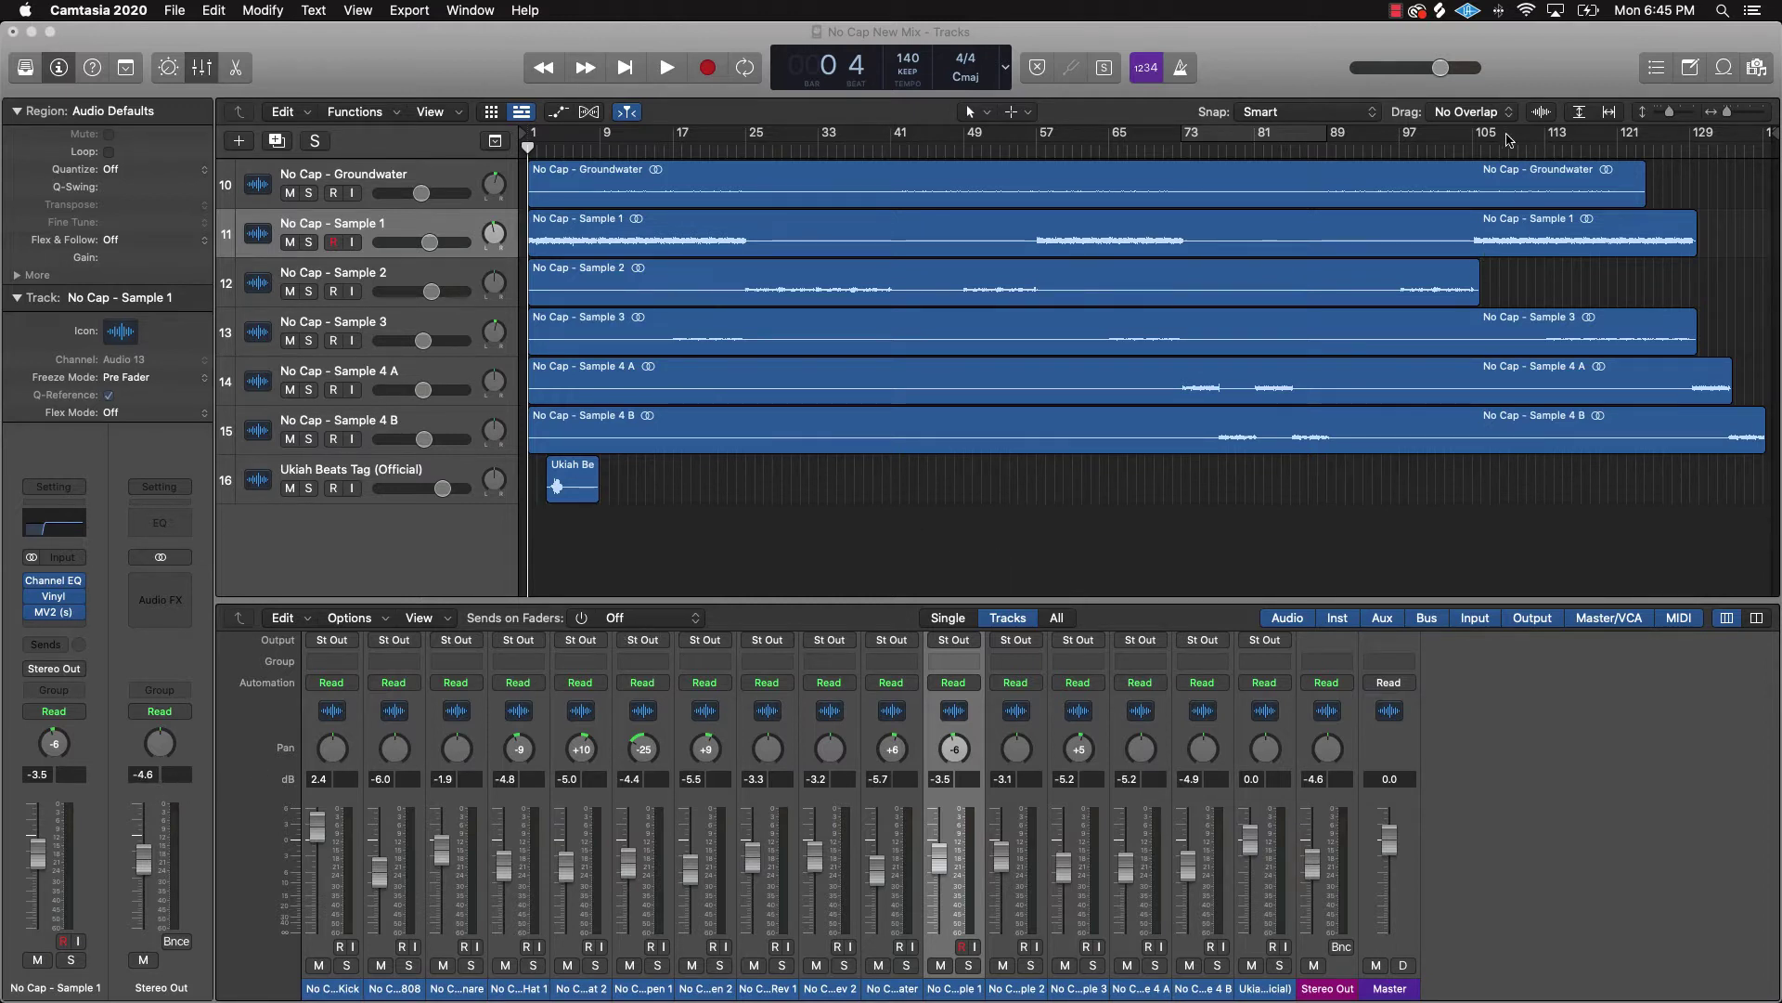
pyautogui.click(1475, 148)
pyautogui.scroll(10, 1346, 144)
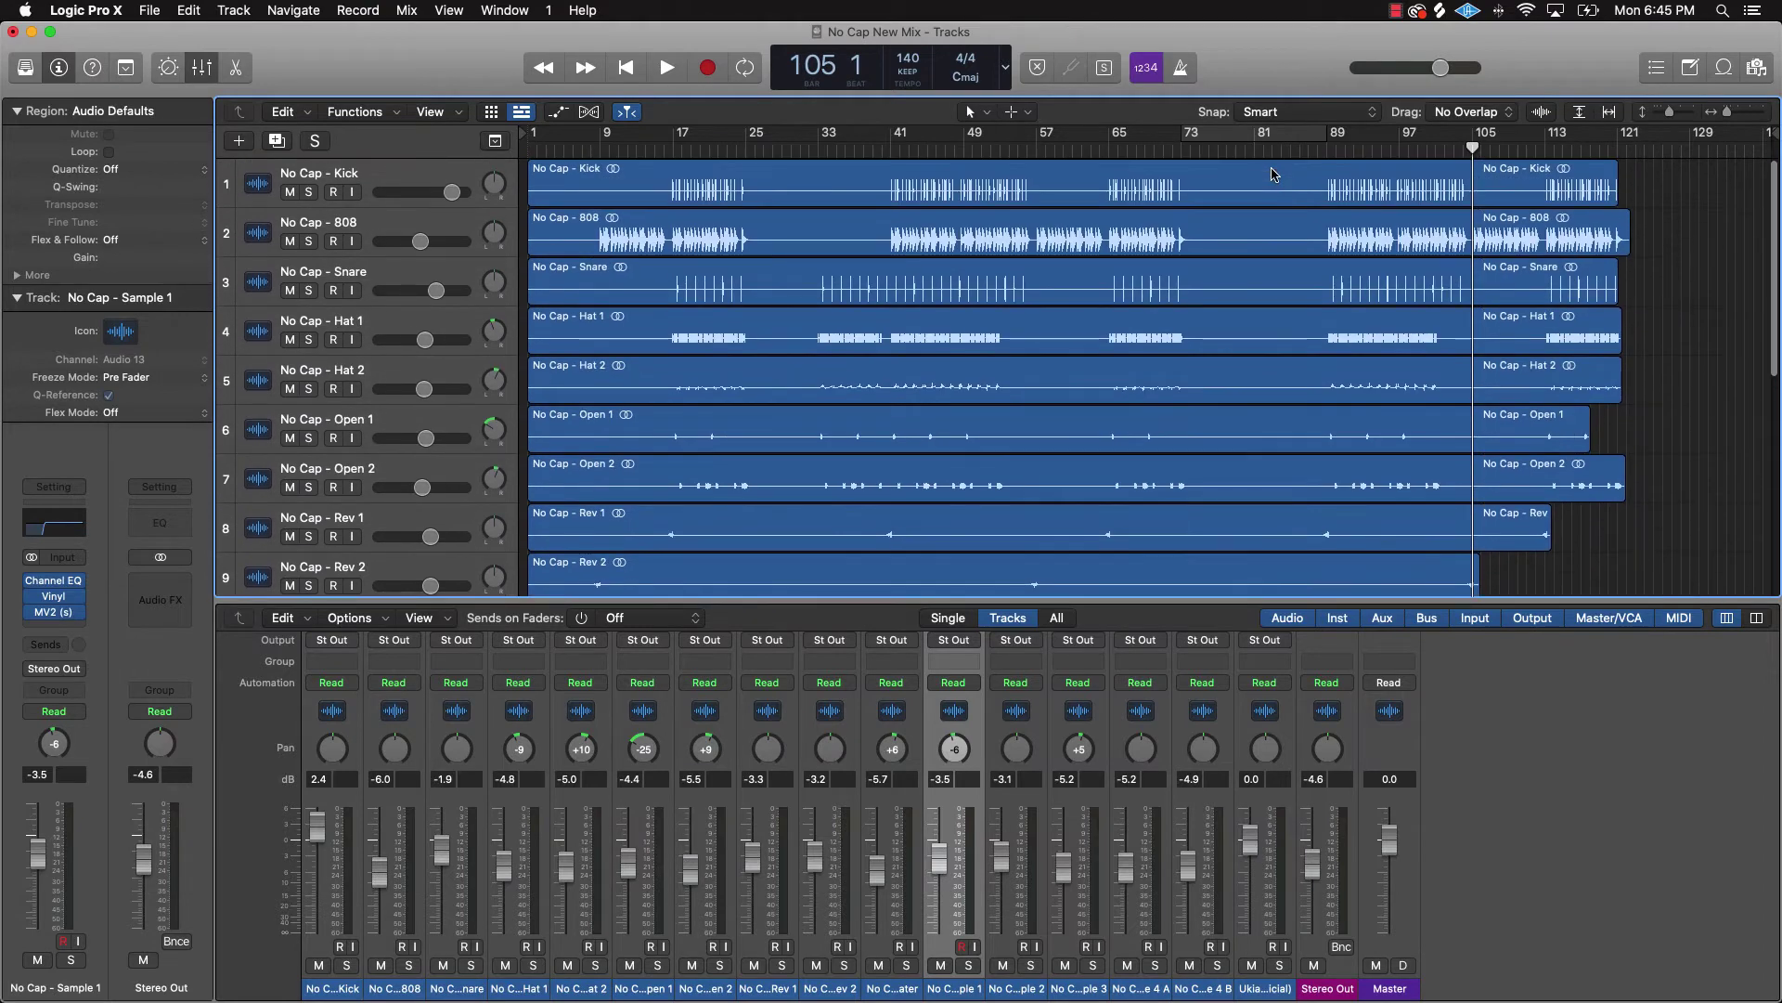
pyautogui.moveTo(1247, 139); pyautogui.dragTo(677, 152)
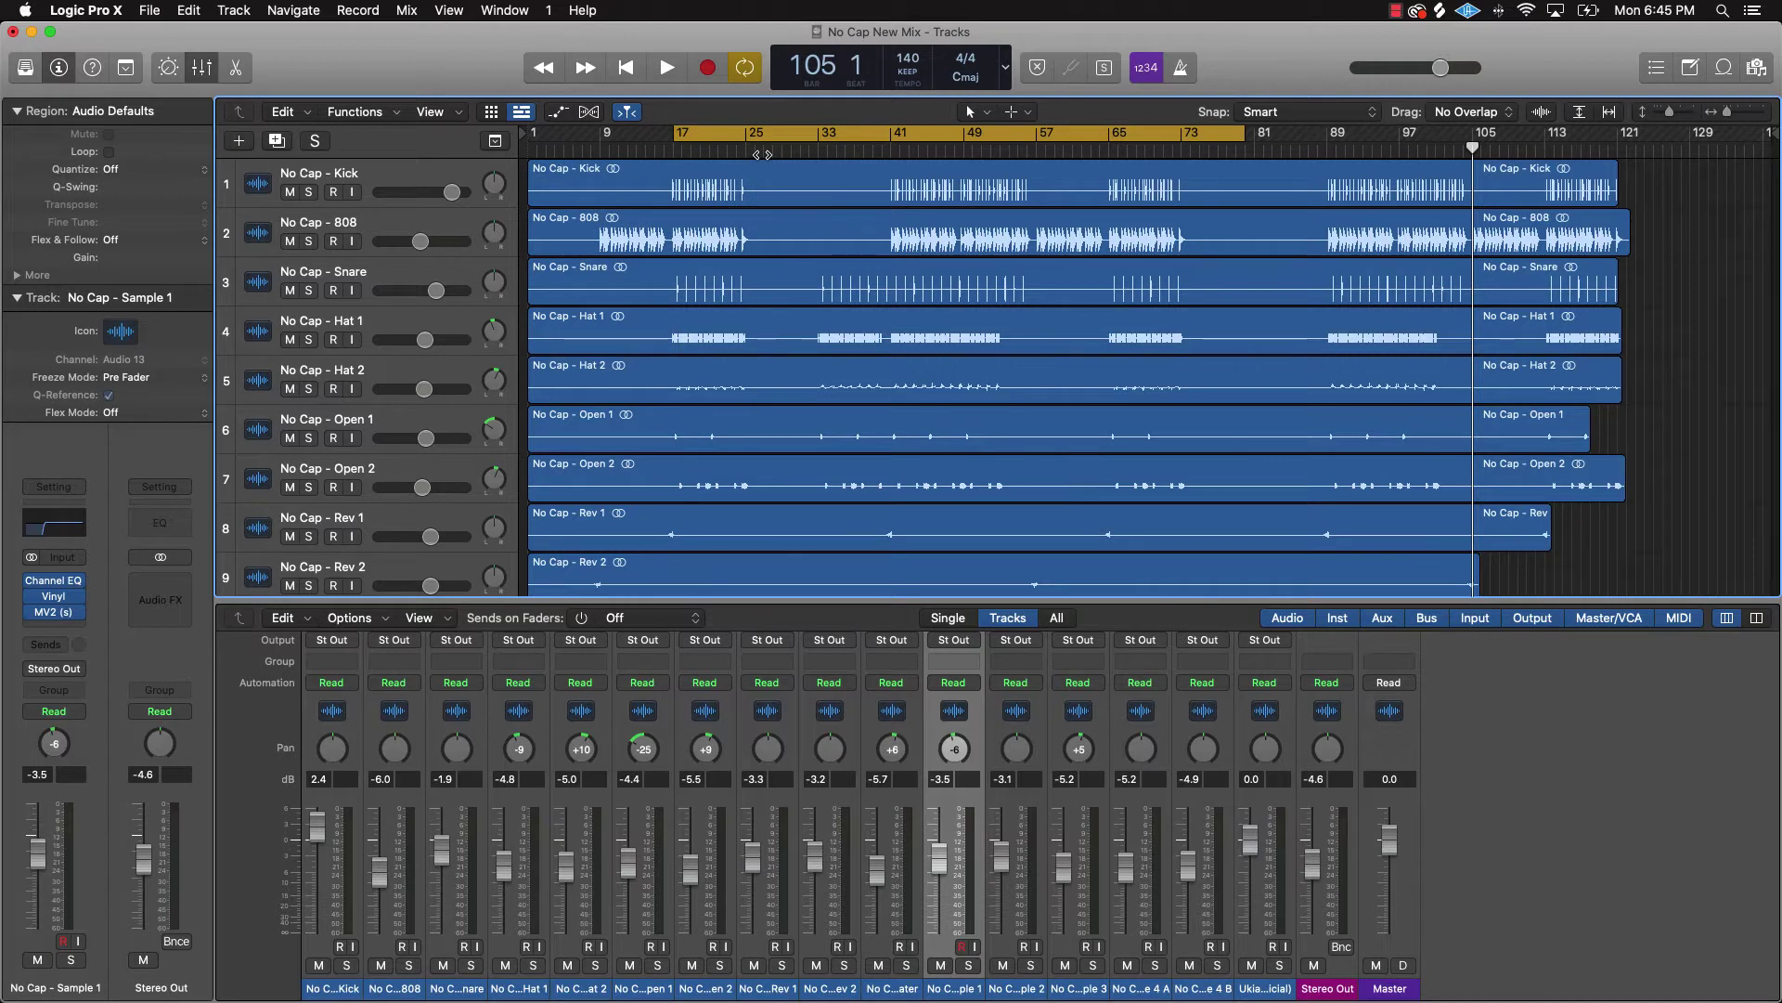
pyautogui.press('space')
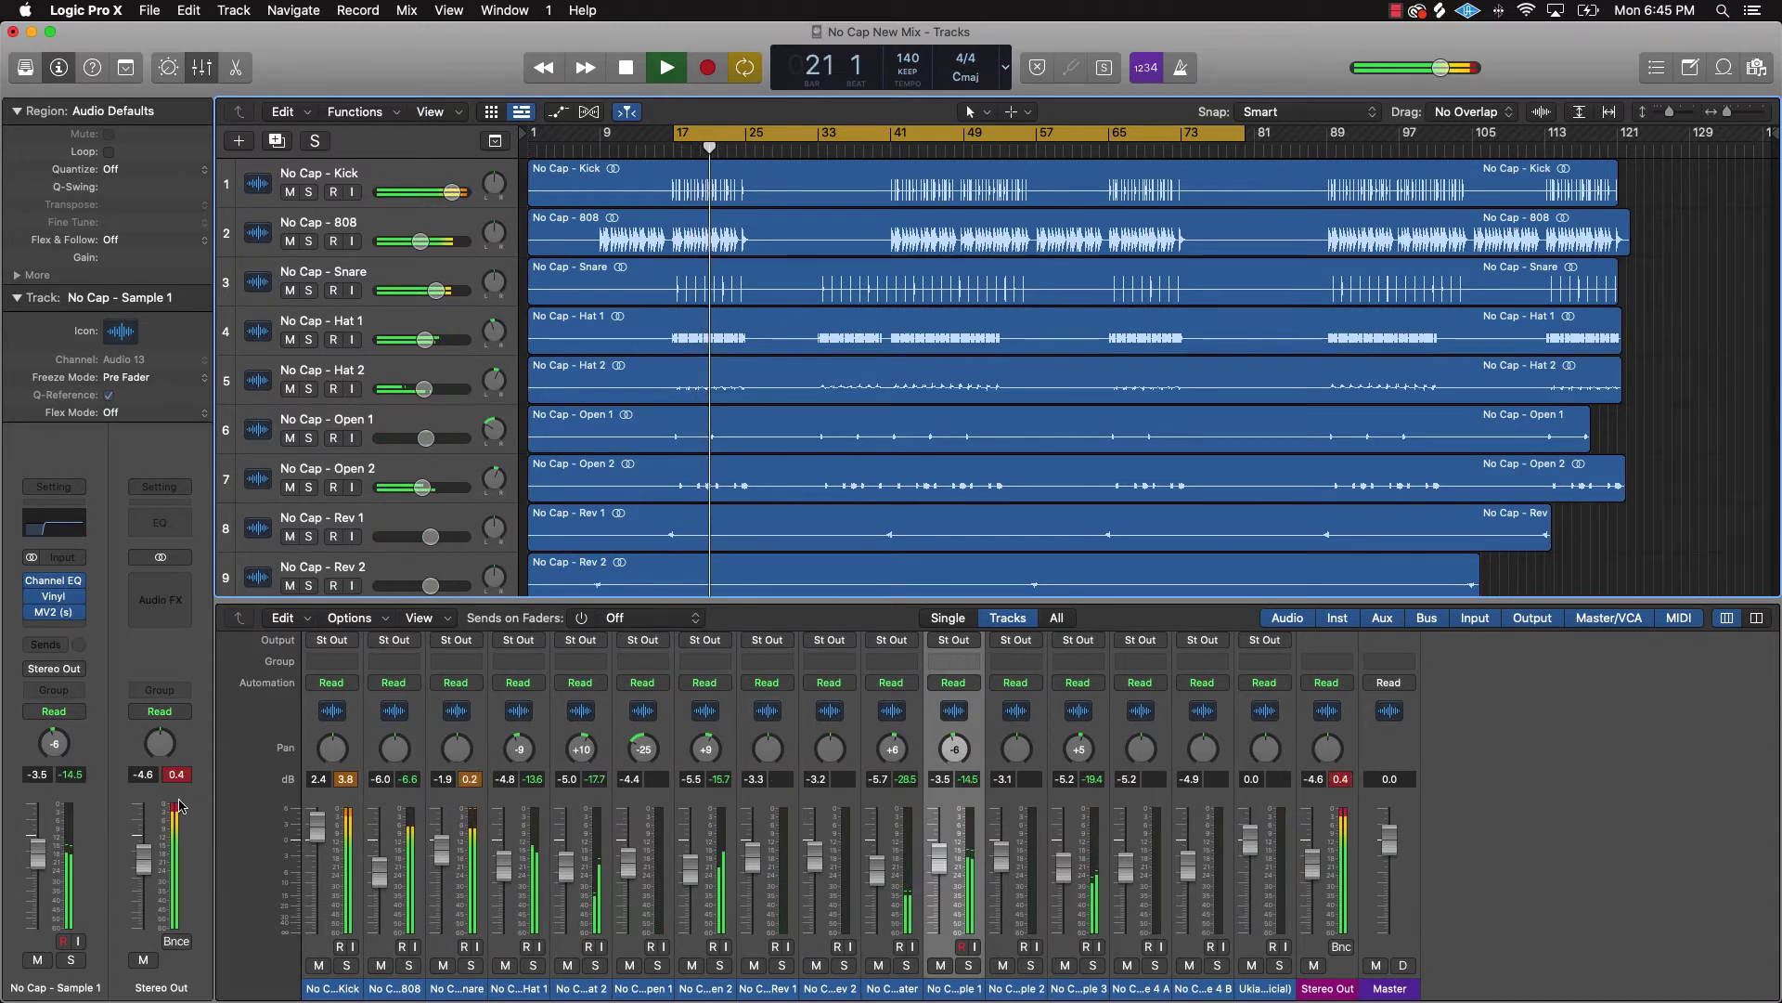
pyautogui.press('space')
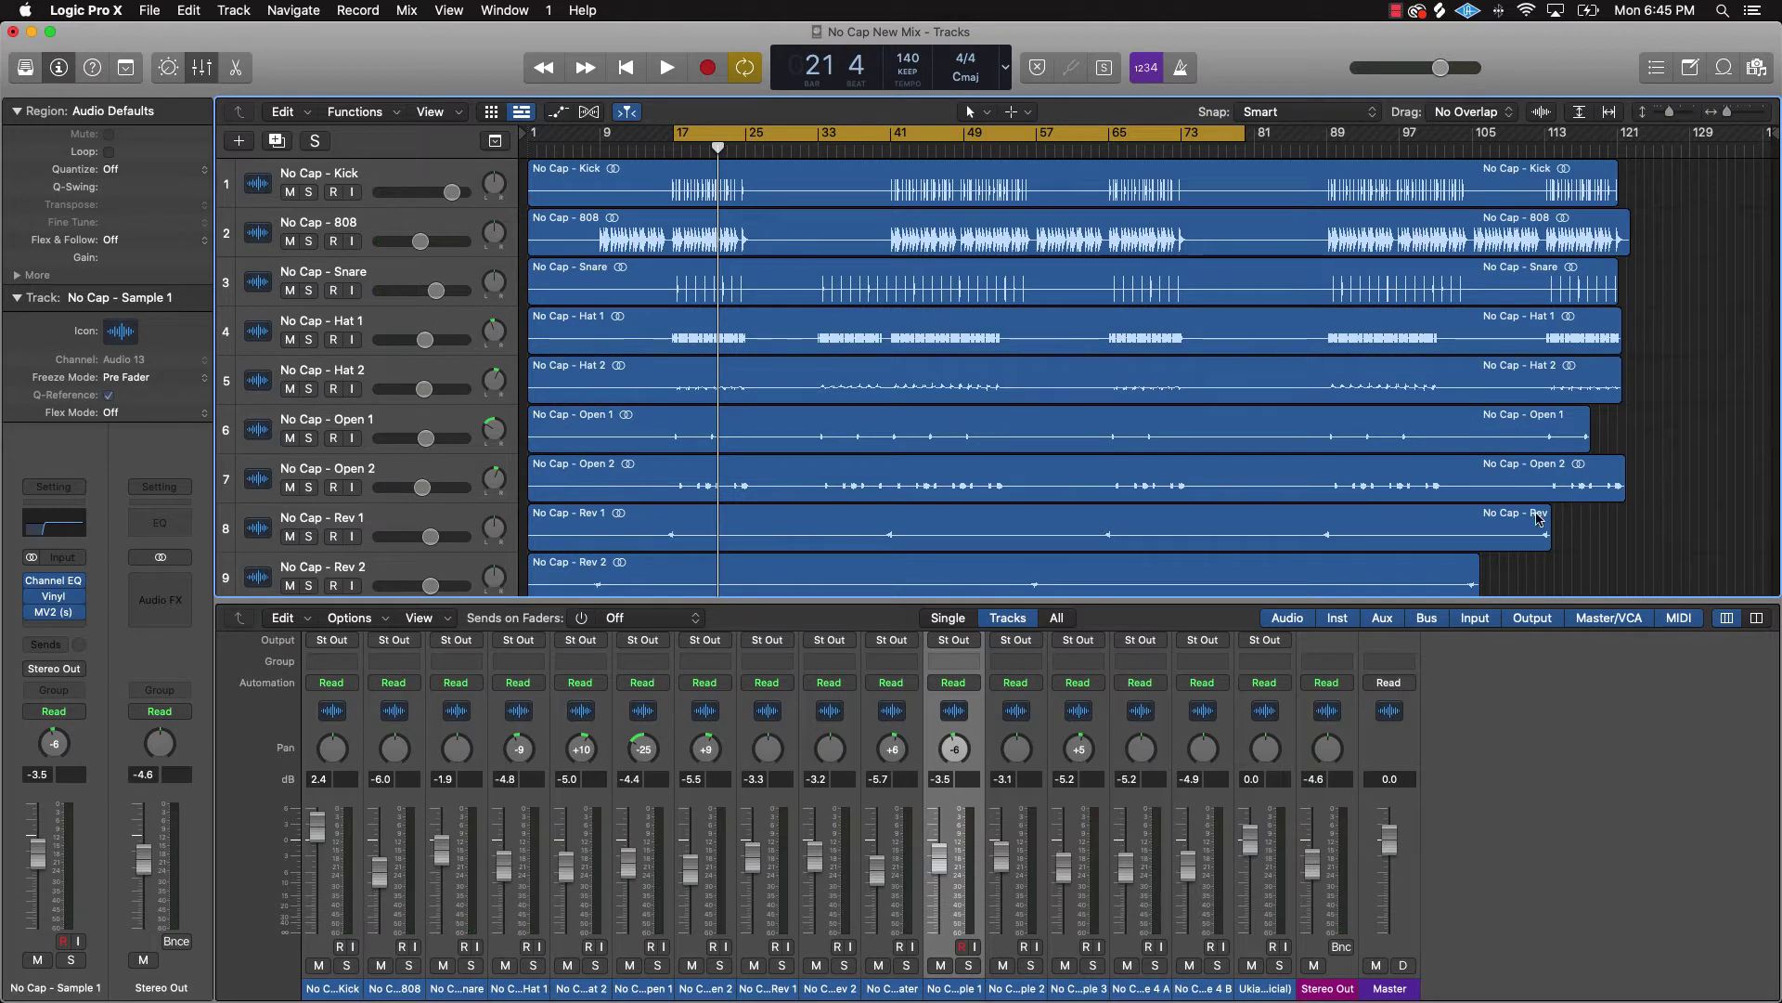
pyautogui.click(1148, 140)
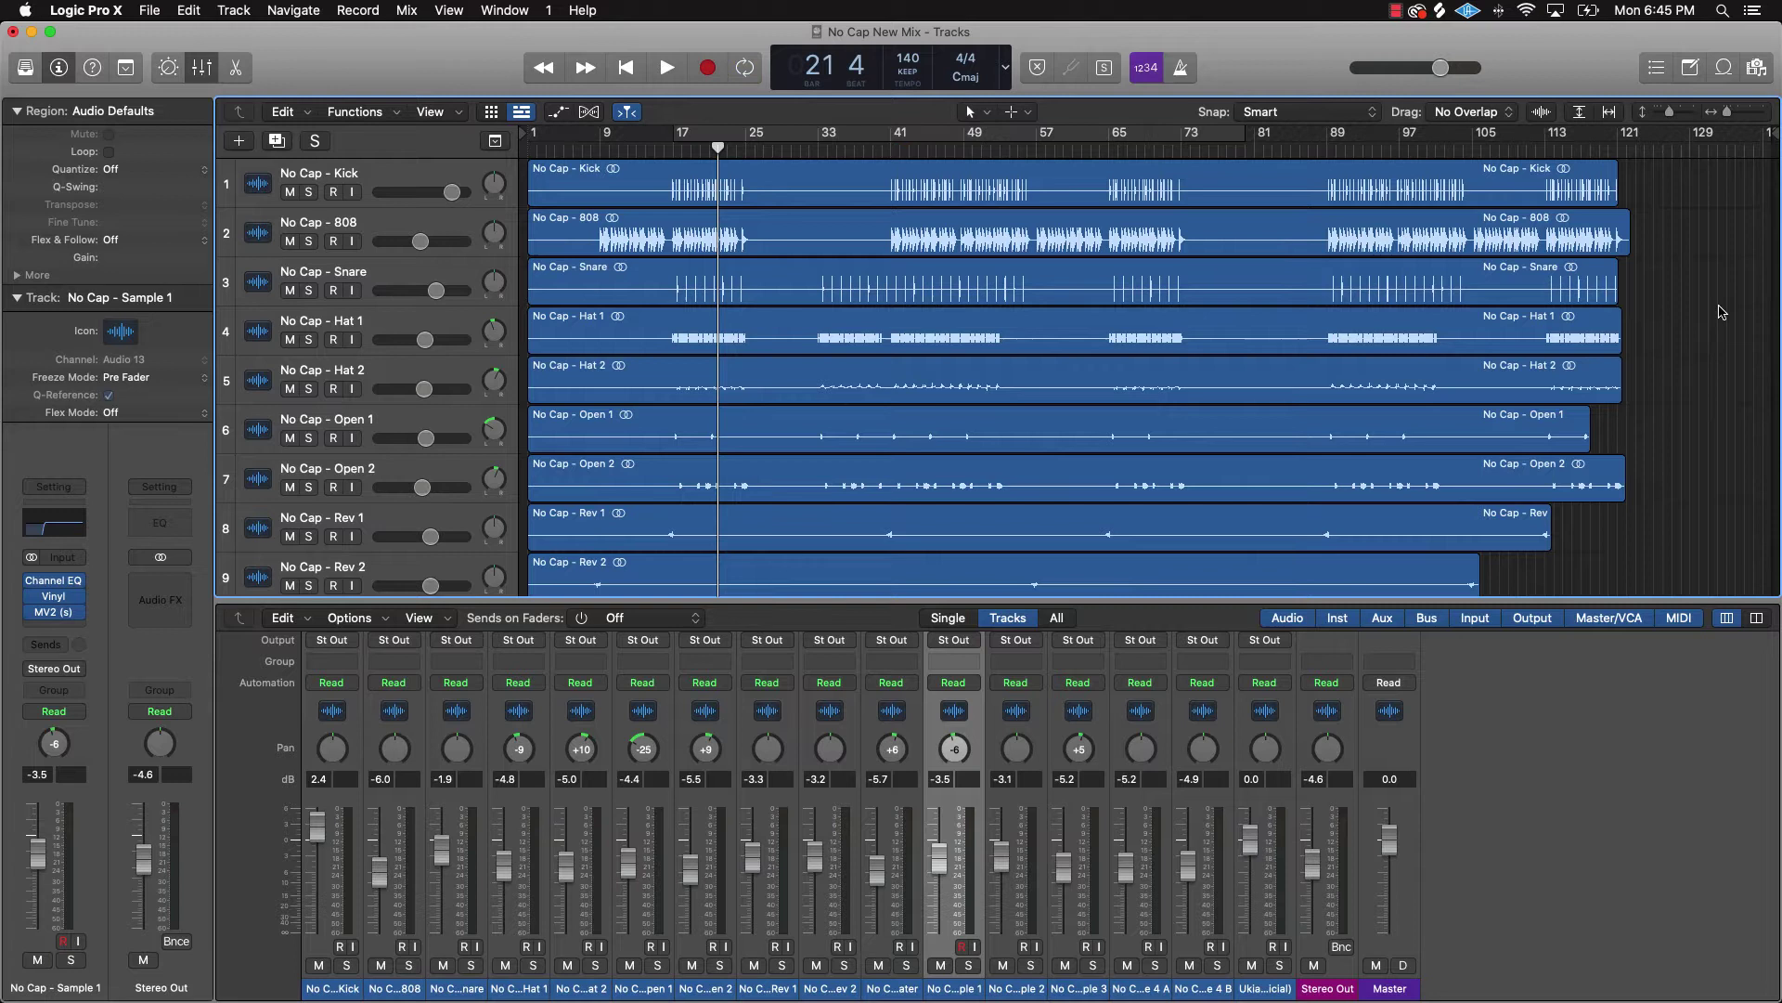
pyautogui.press('Return')
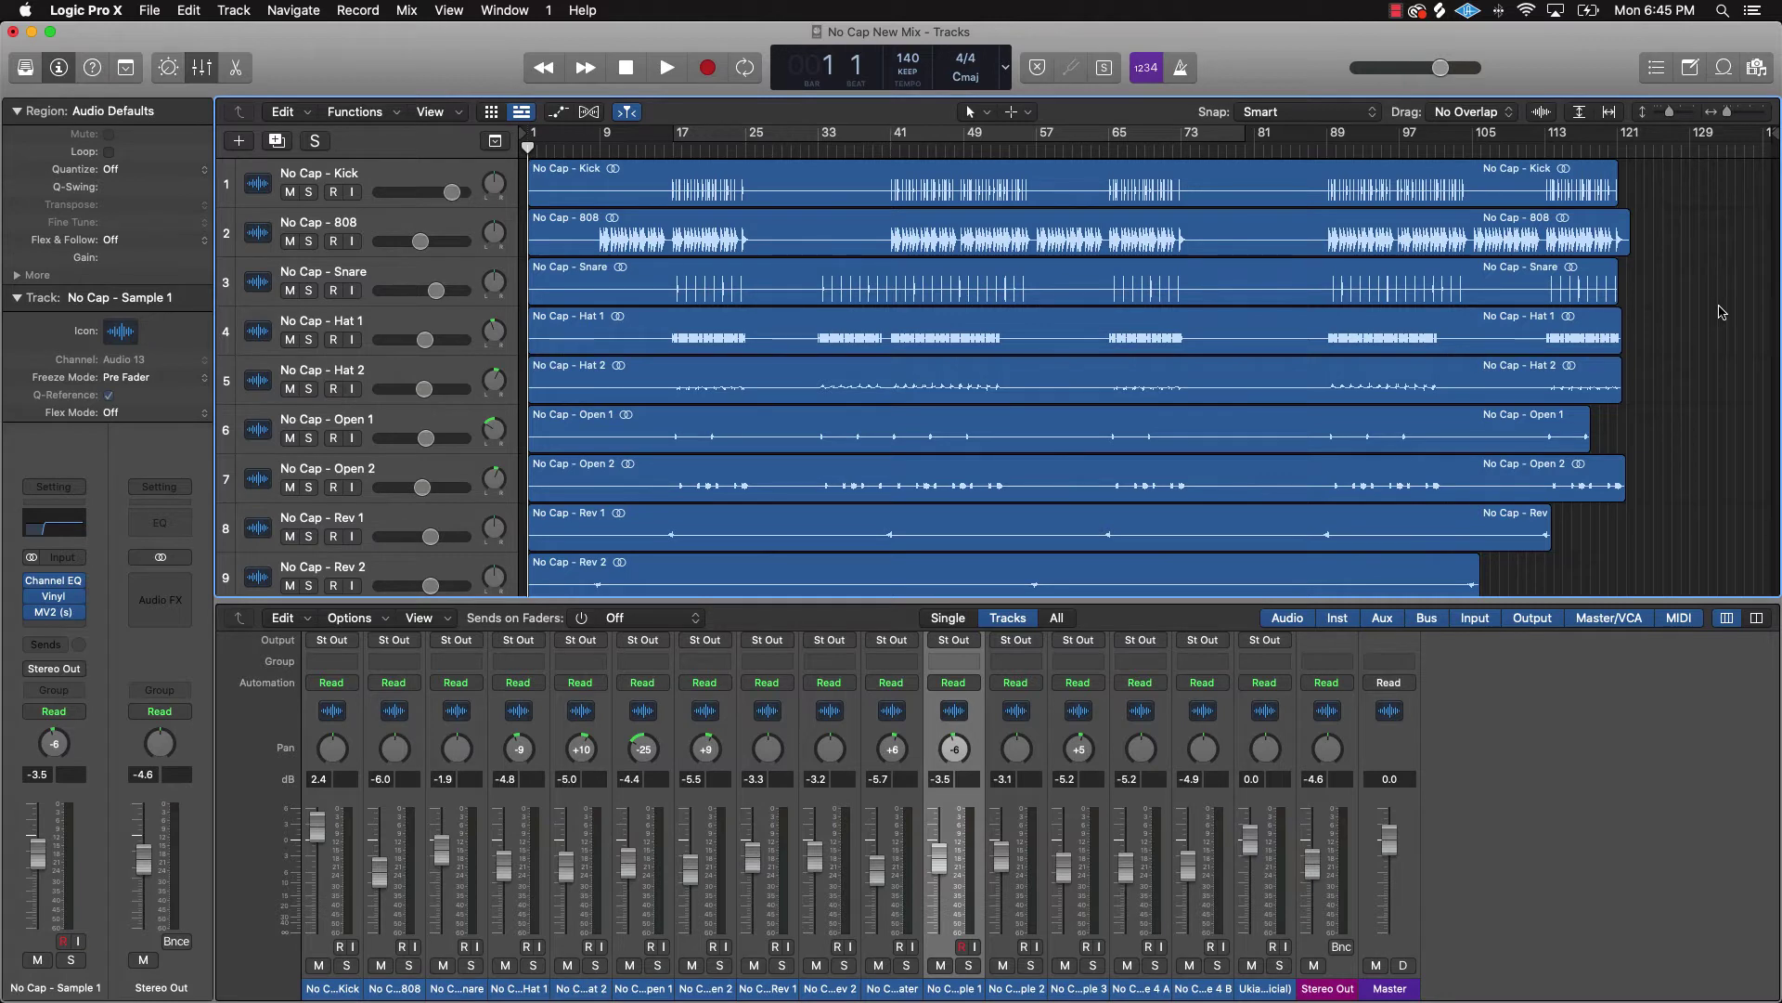
# - Set the mix bounce to PCM Wave at 24 Bit resolution and a 48000 Hz sample rate
pyautogui.press('super+b')
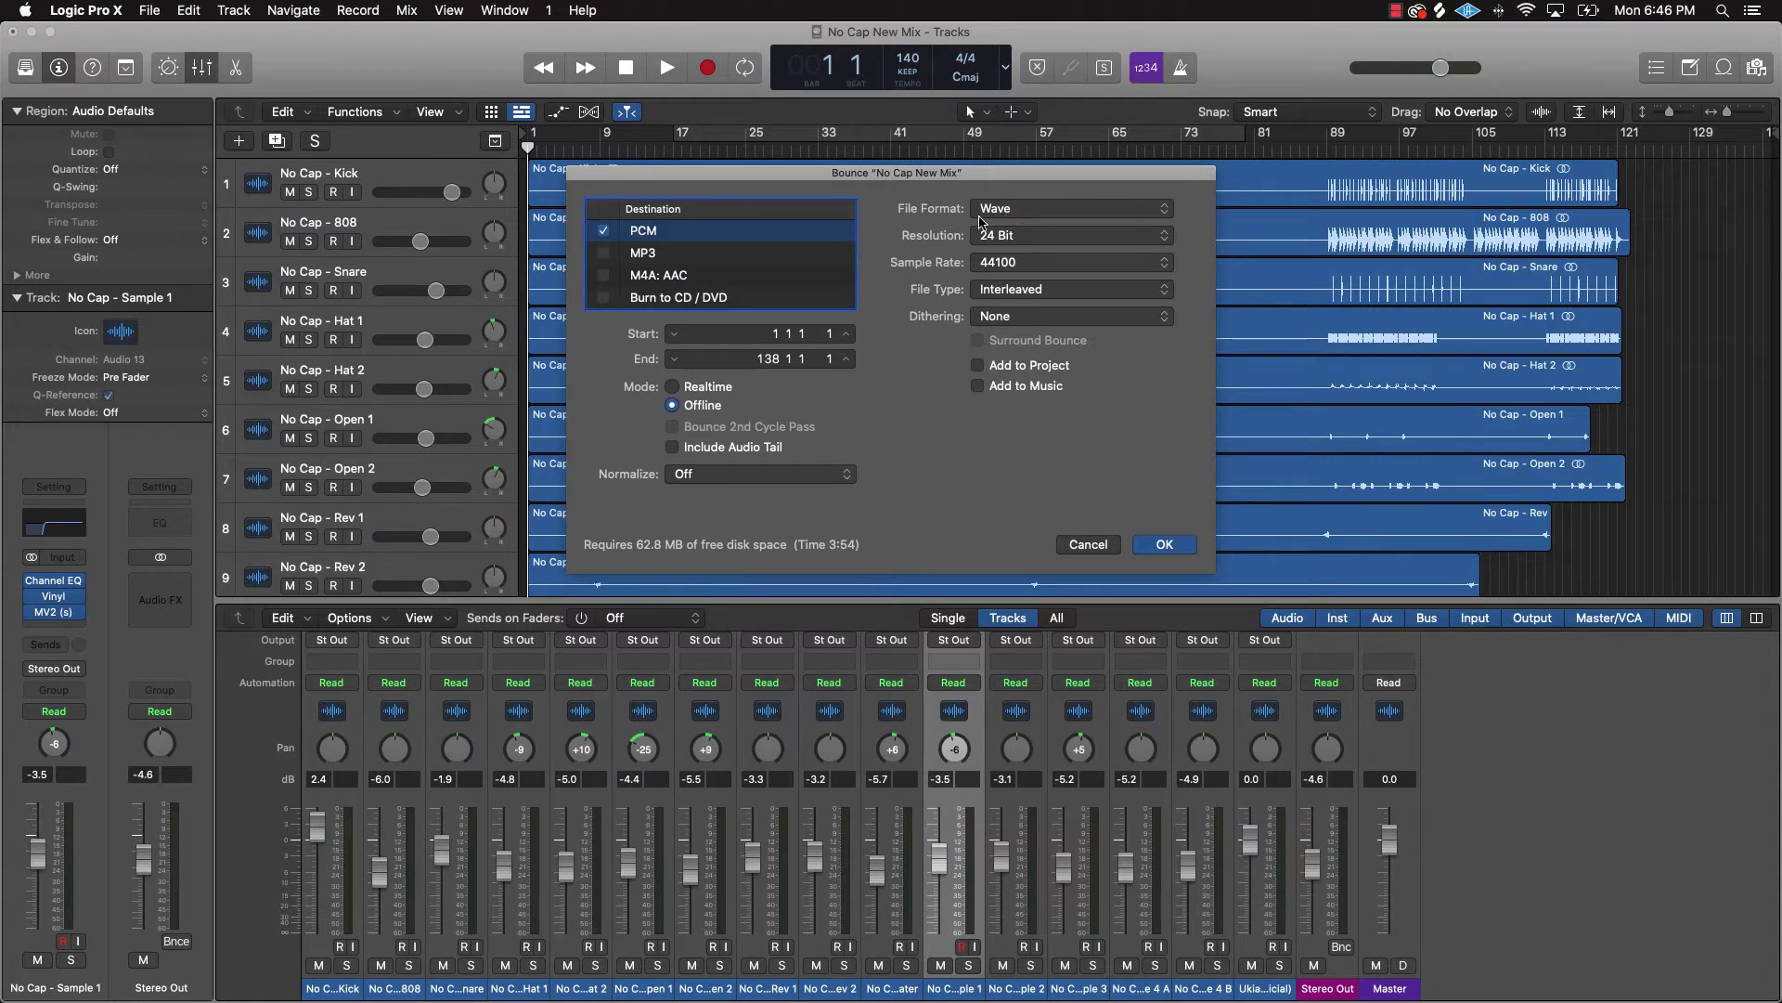
pyautogui.click(997, 237)
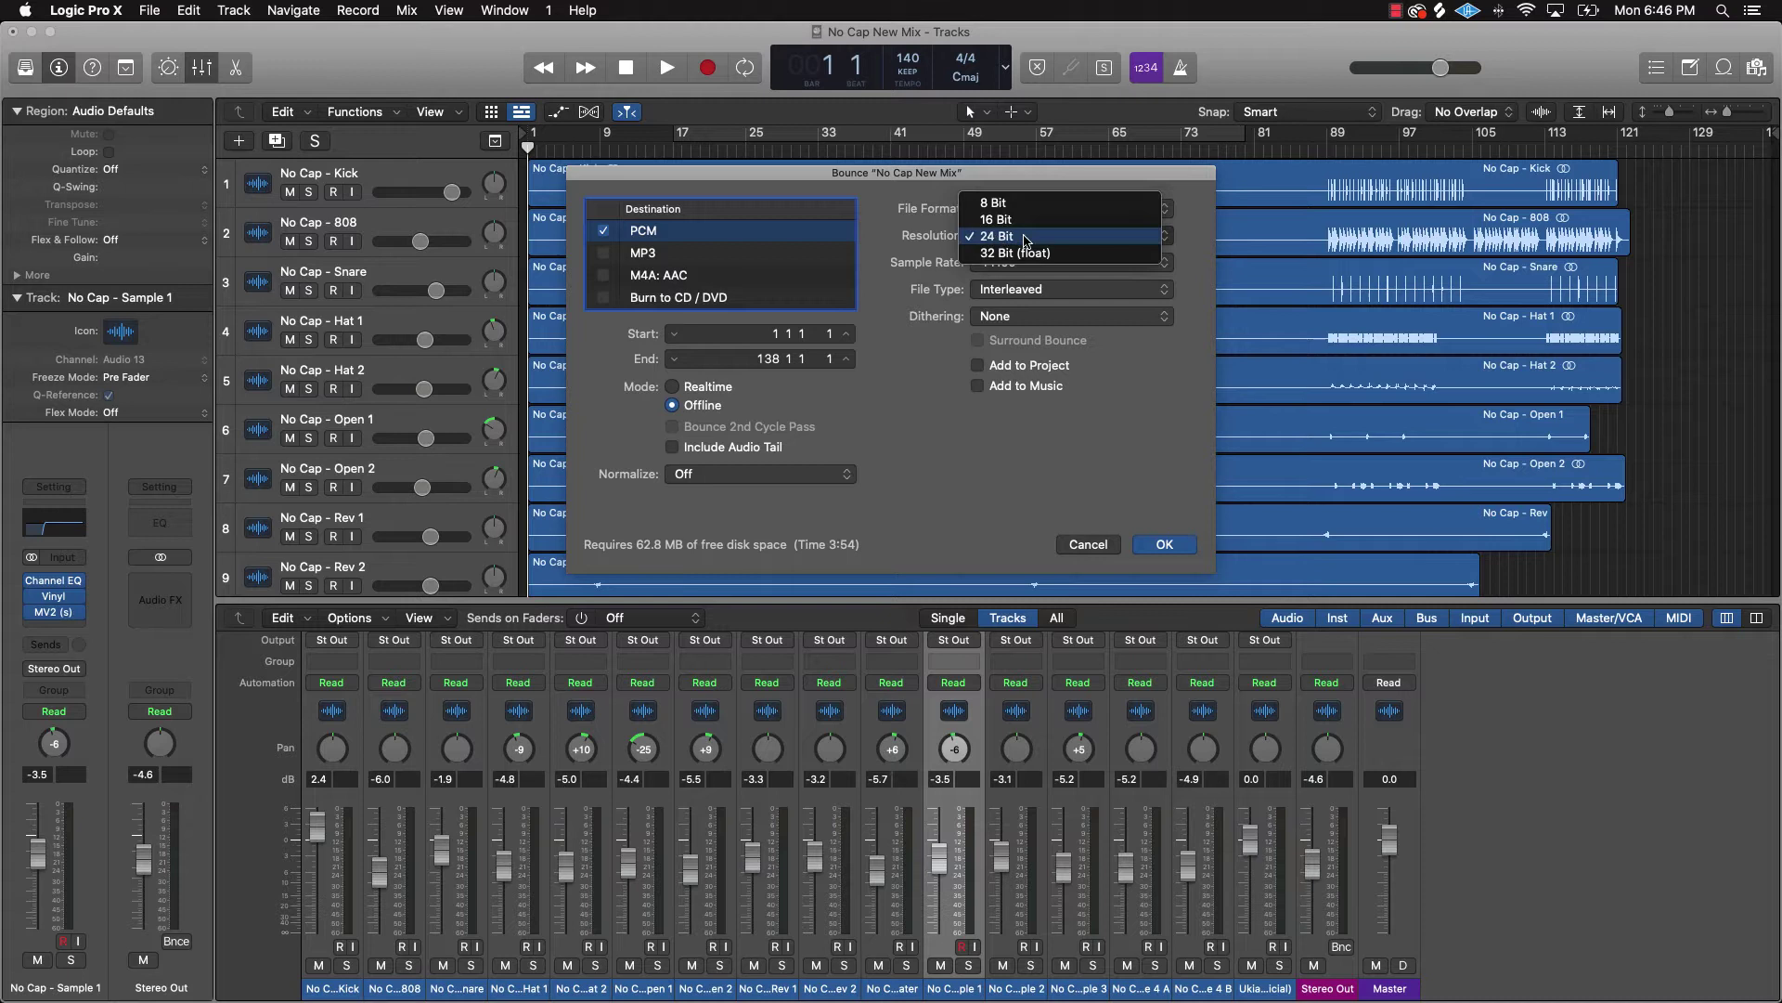
pyautogui.click(992, 267)
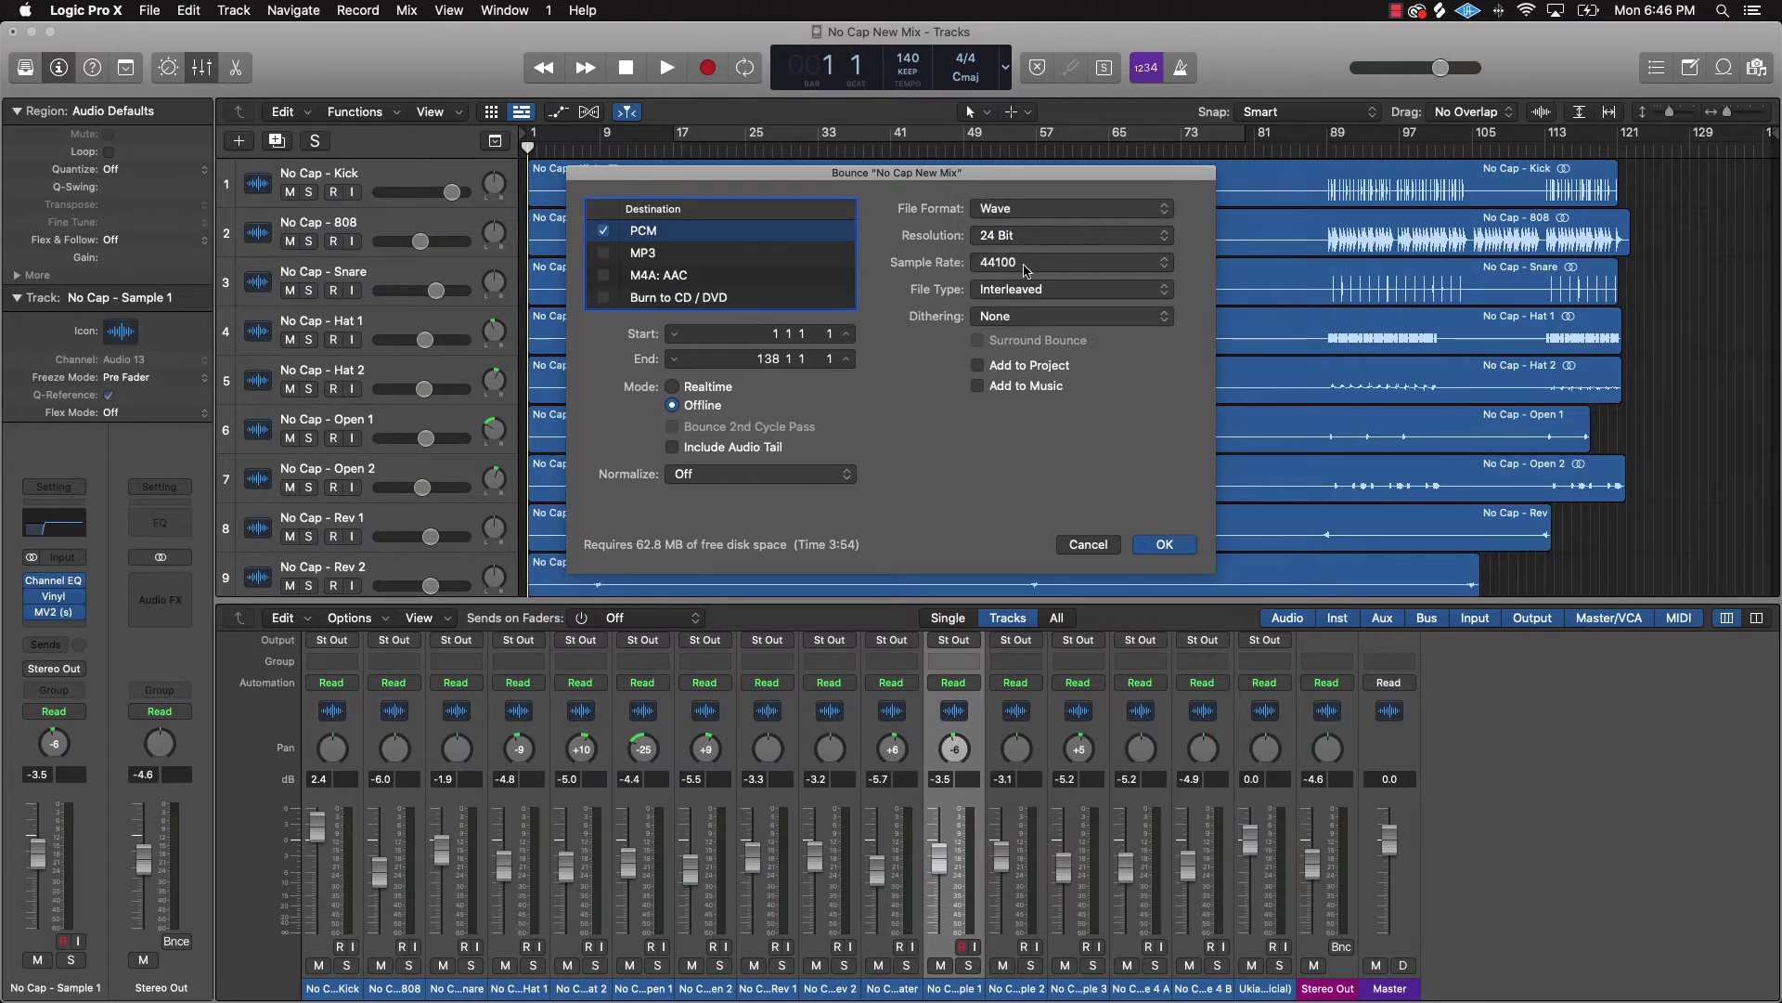
pyautogui.click(1027, 269)
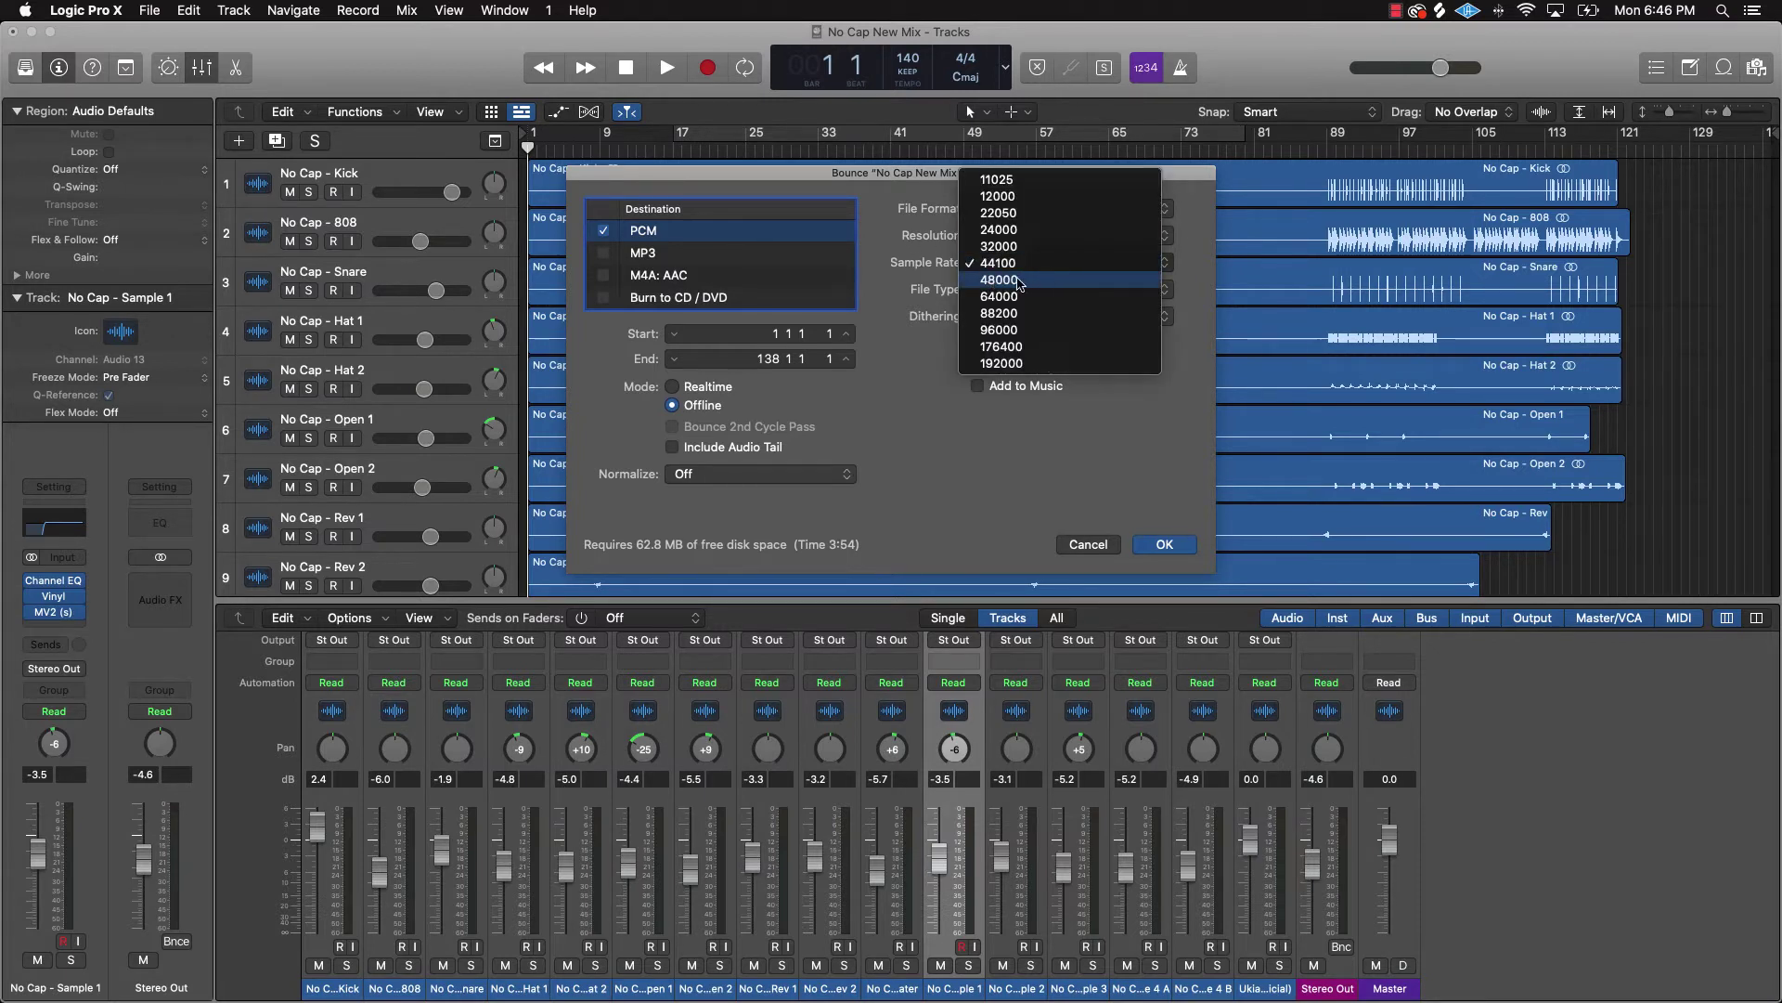
pyautogui.click(1033, 281)
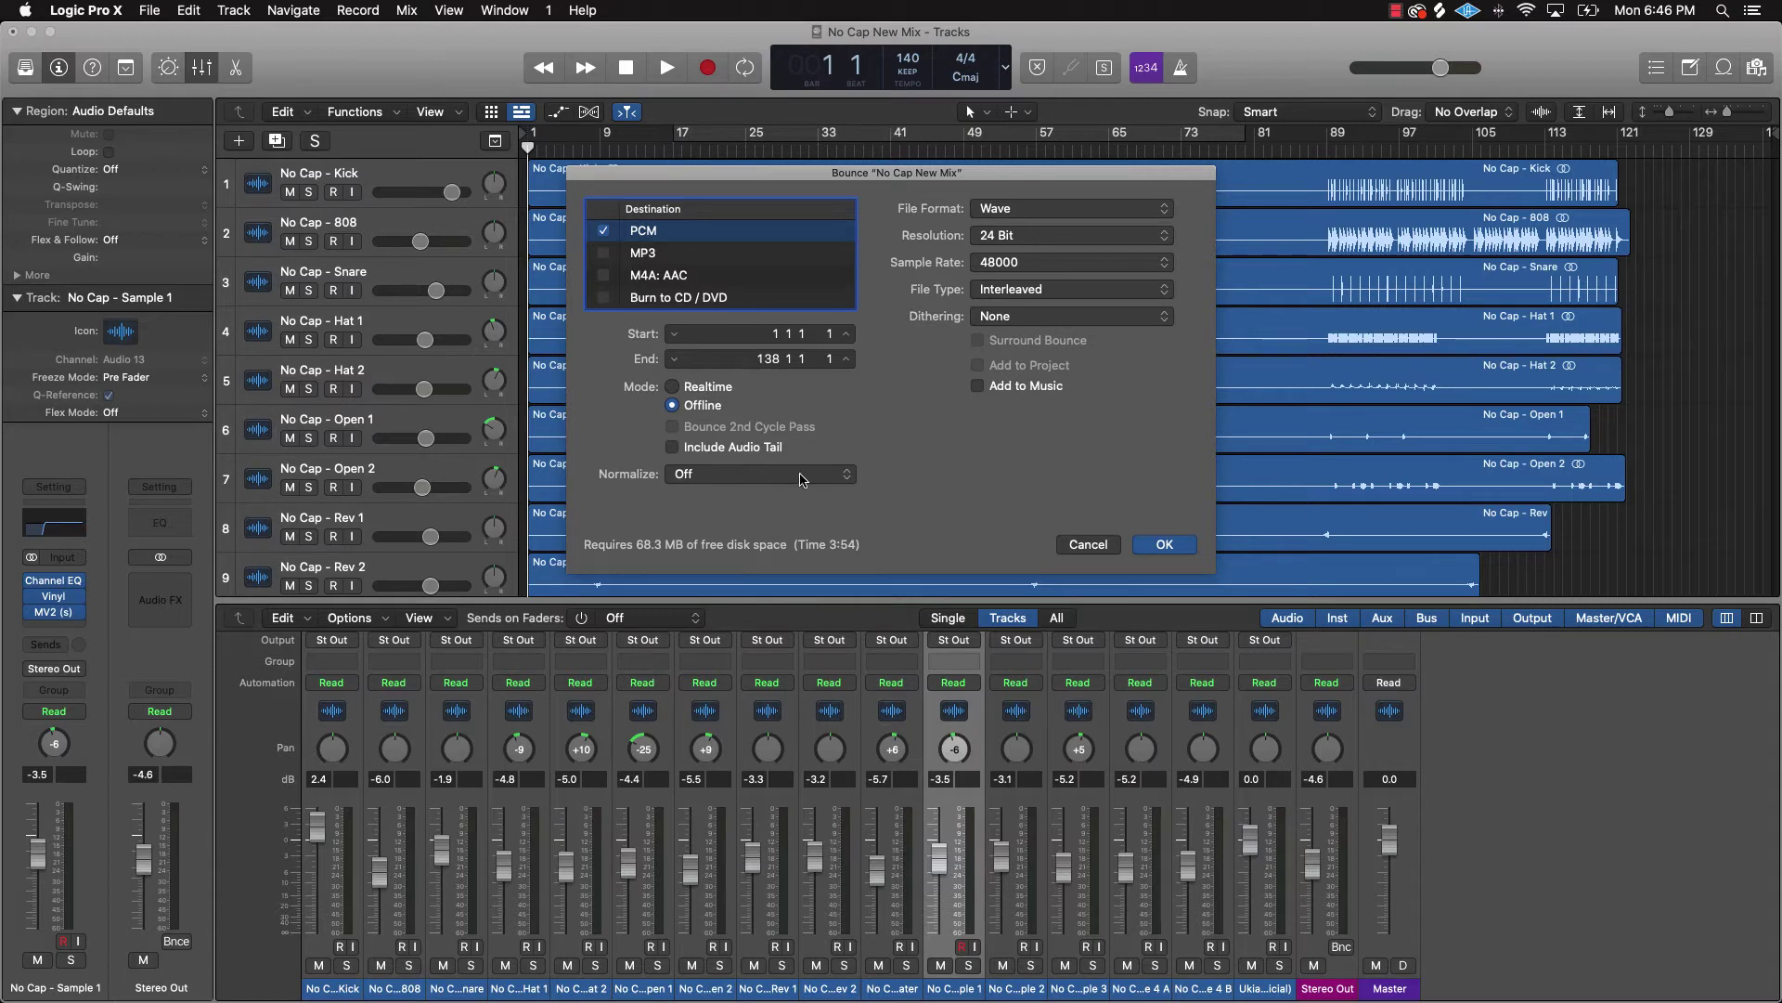
# - Bounce the mix to the Desktop as 'No Cap - Ruff'
pyautogui.click(1173, 548)
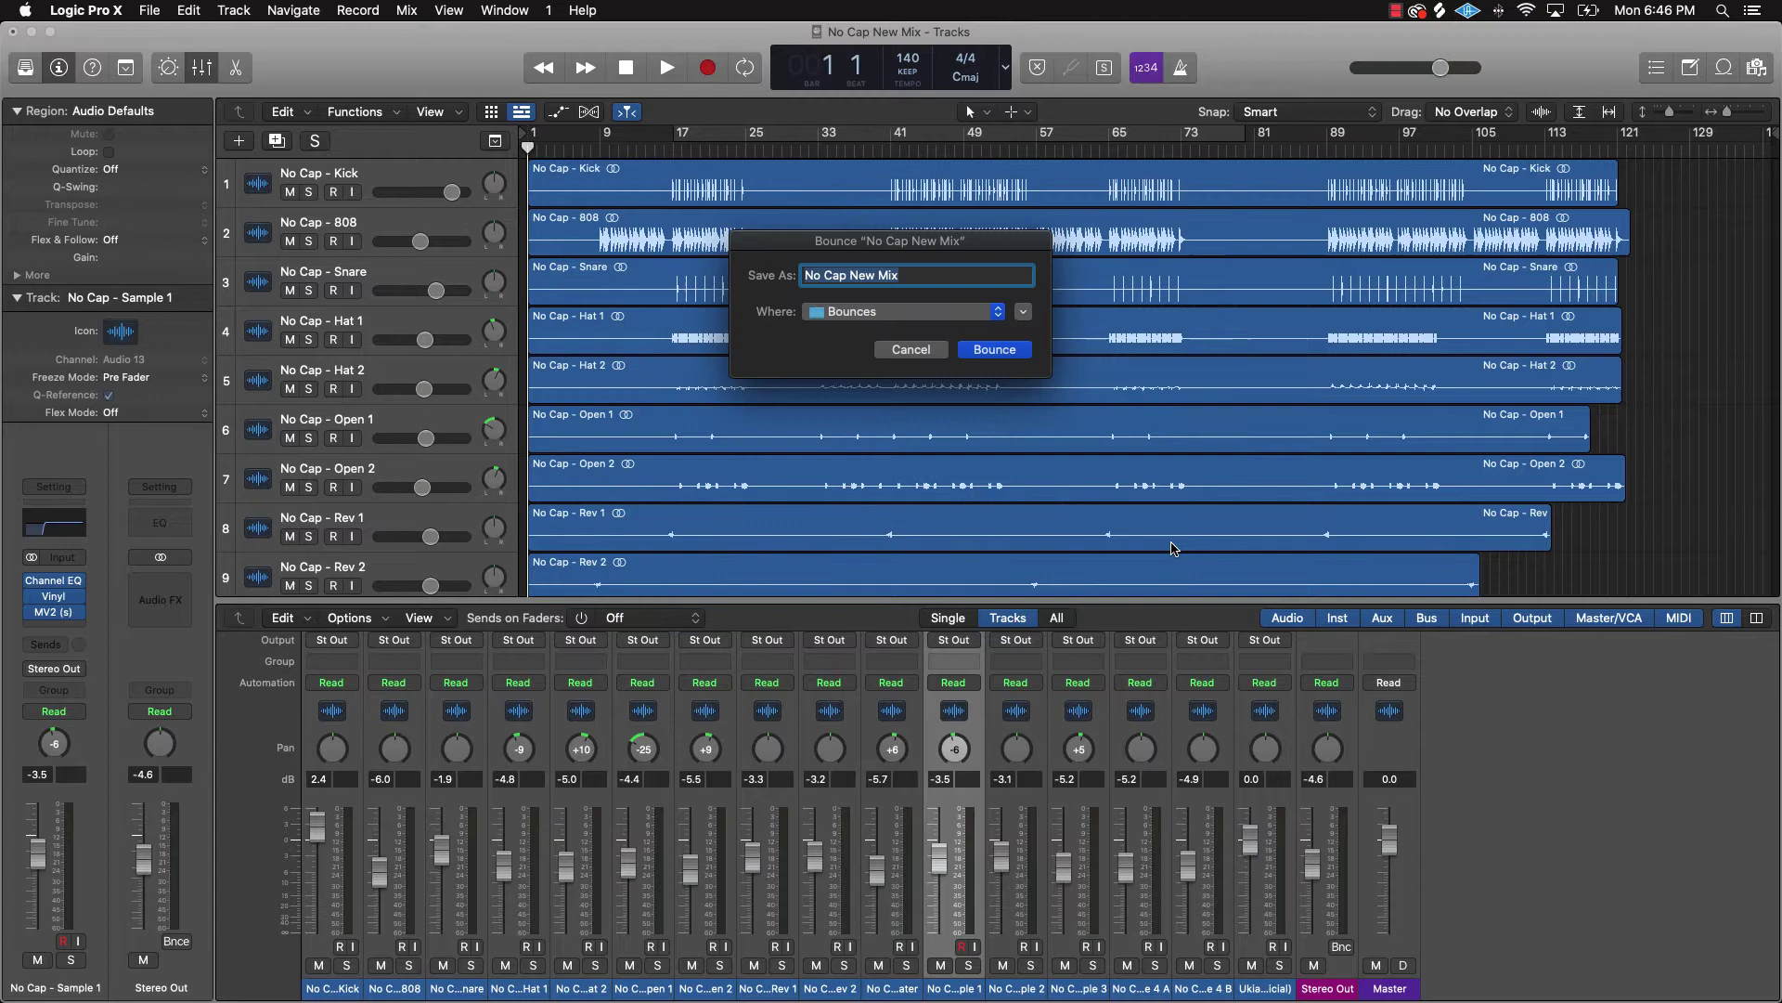
pyautogui.click(880, 311)
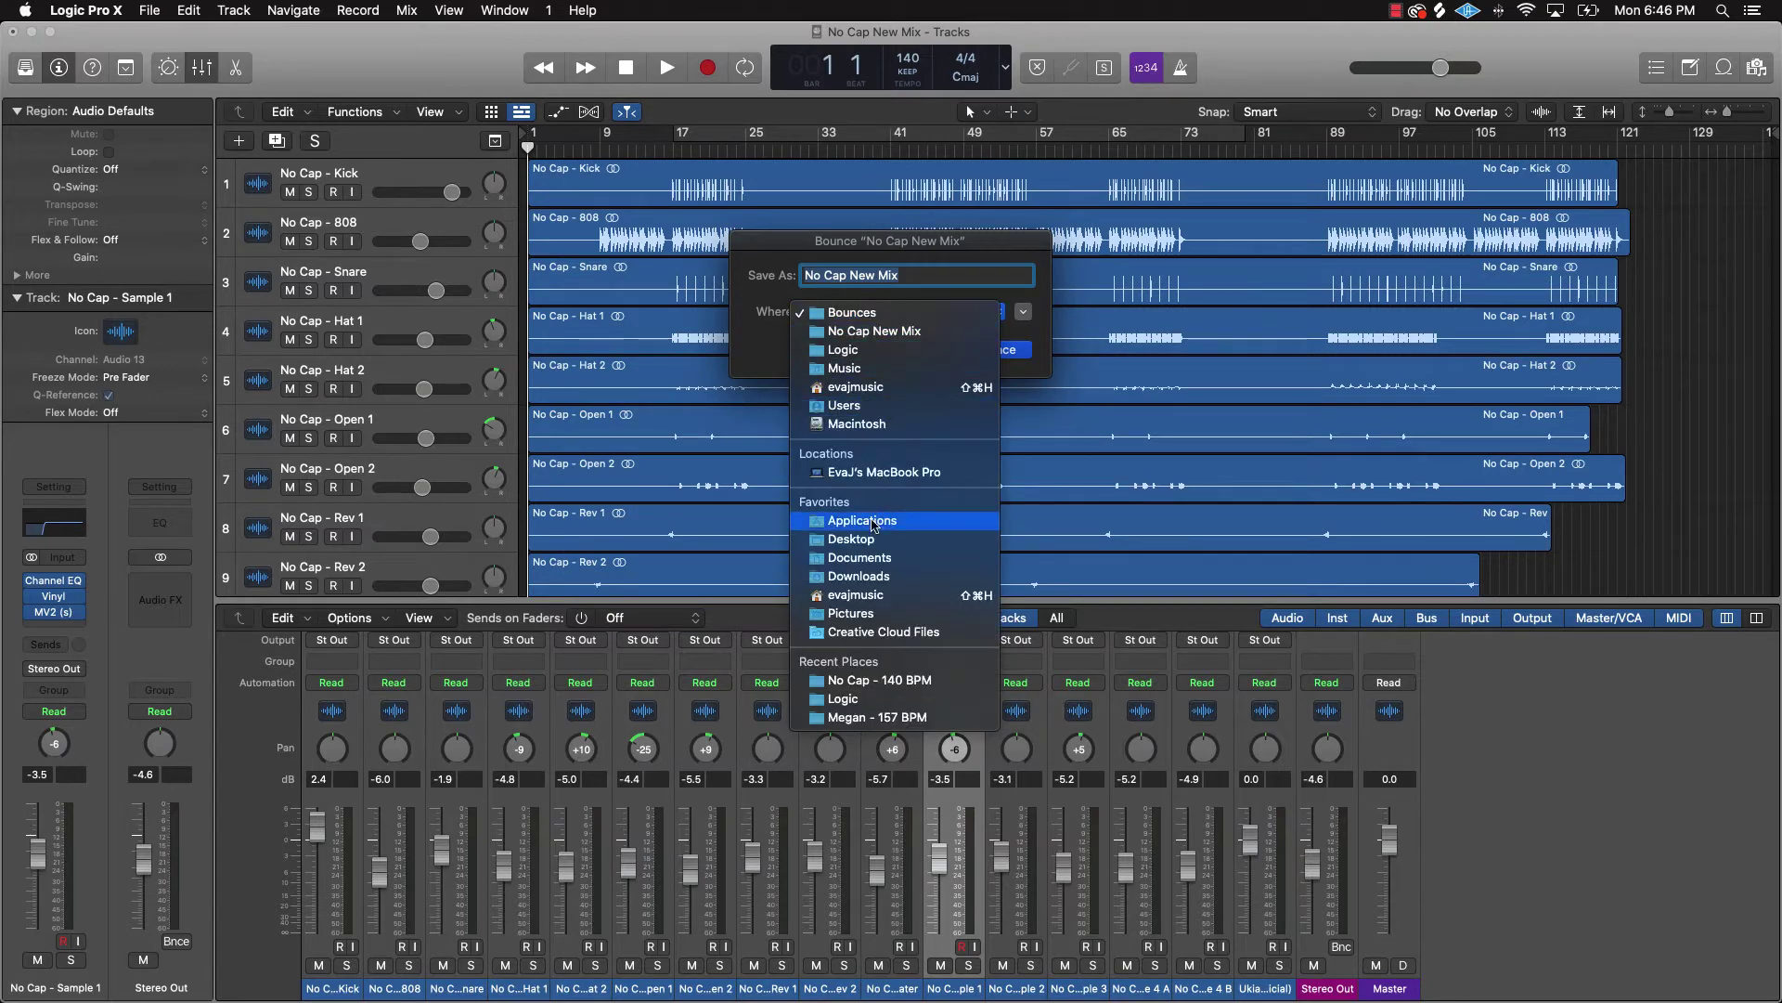
pyautogui.click(875, 538)
pyautogui.click(910, 276)
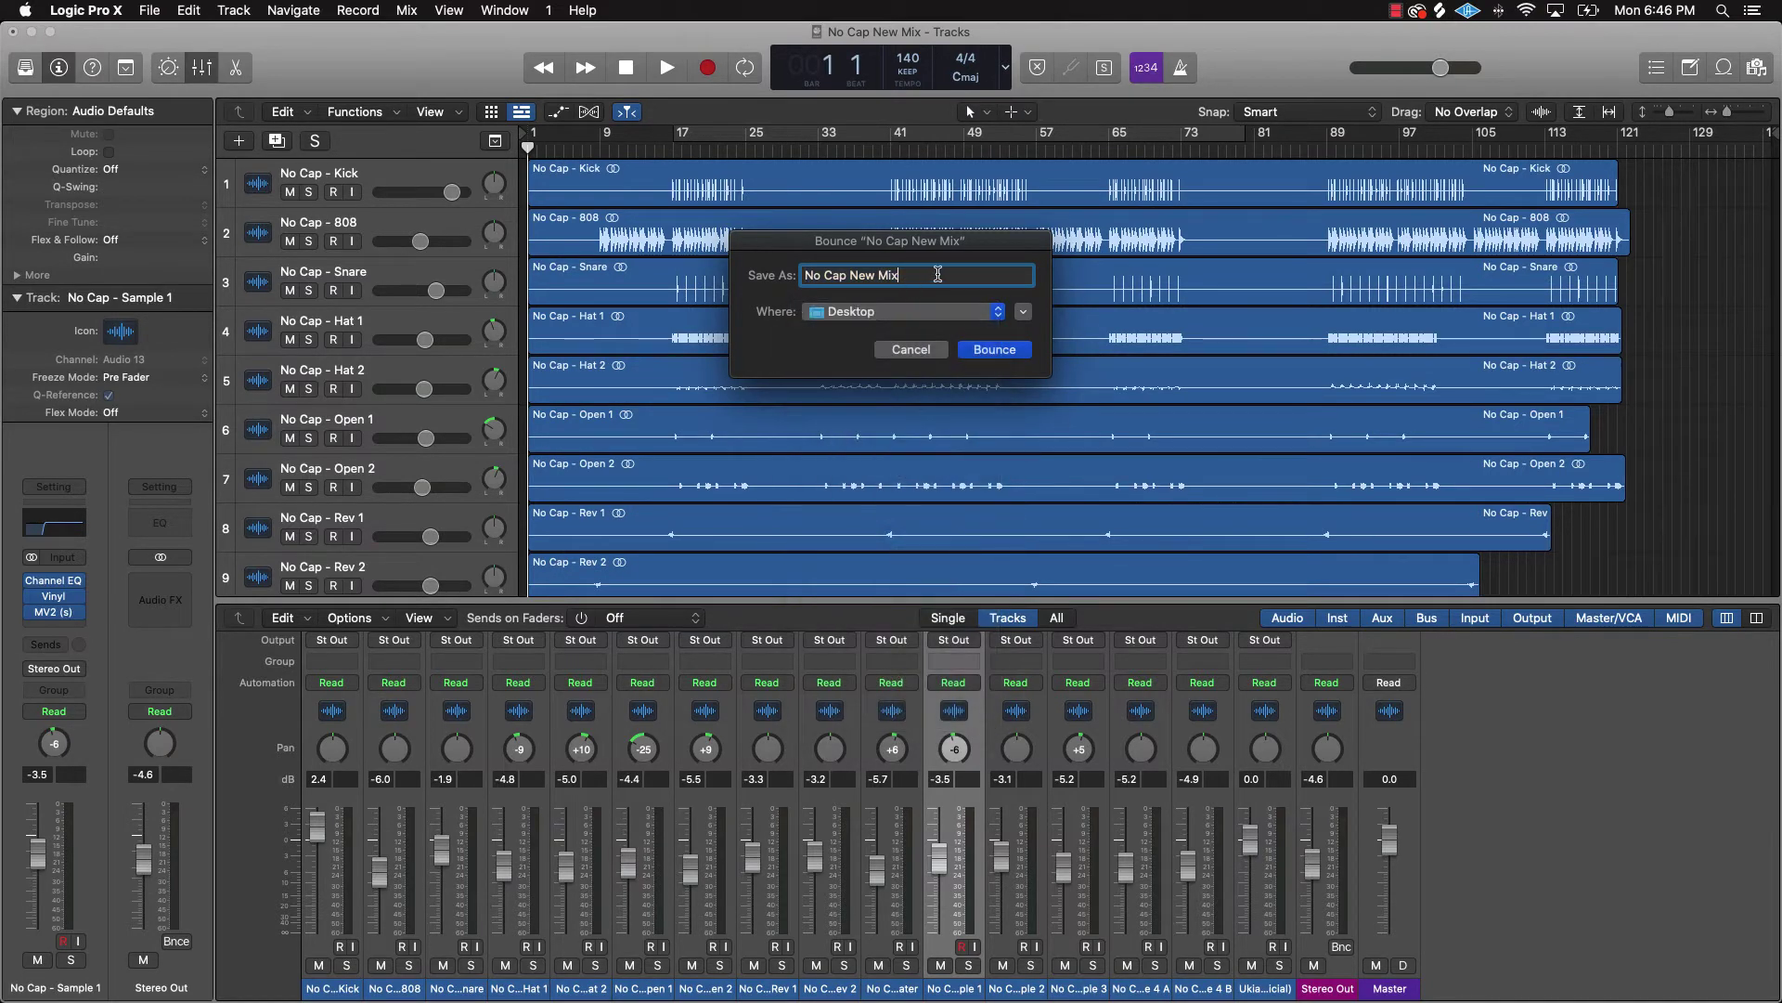
pyautogui.press('BackSpace')
pyautogui.press('BackSpace')
pyautogui.press('BackSpace')
pyautogui.write('- R')
pyautogui.click(992, 350)
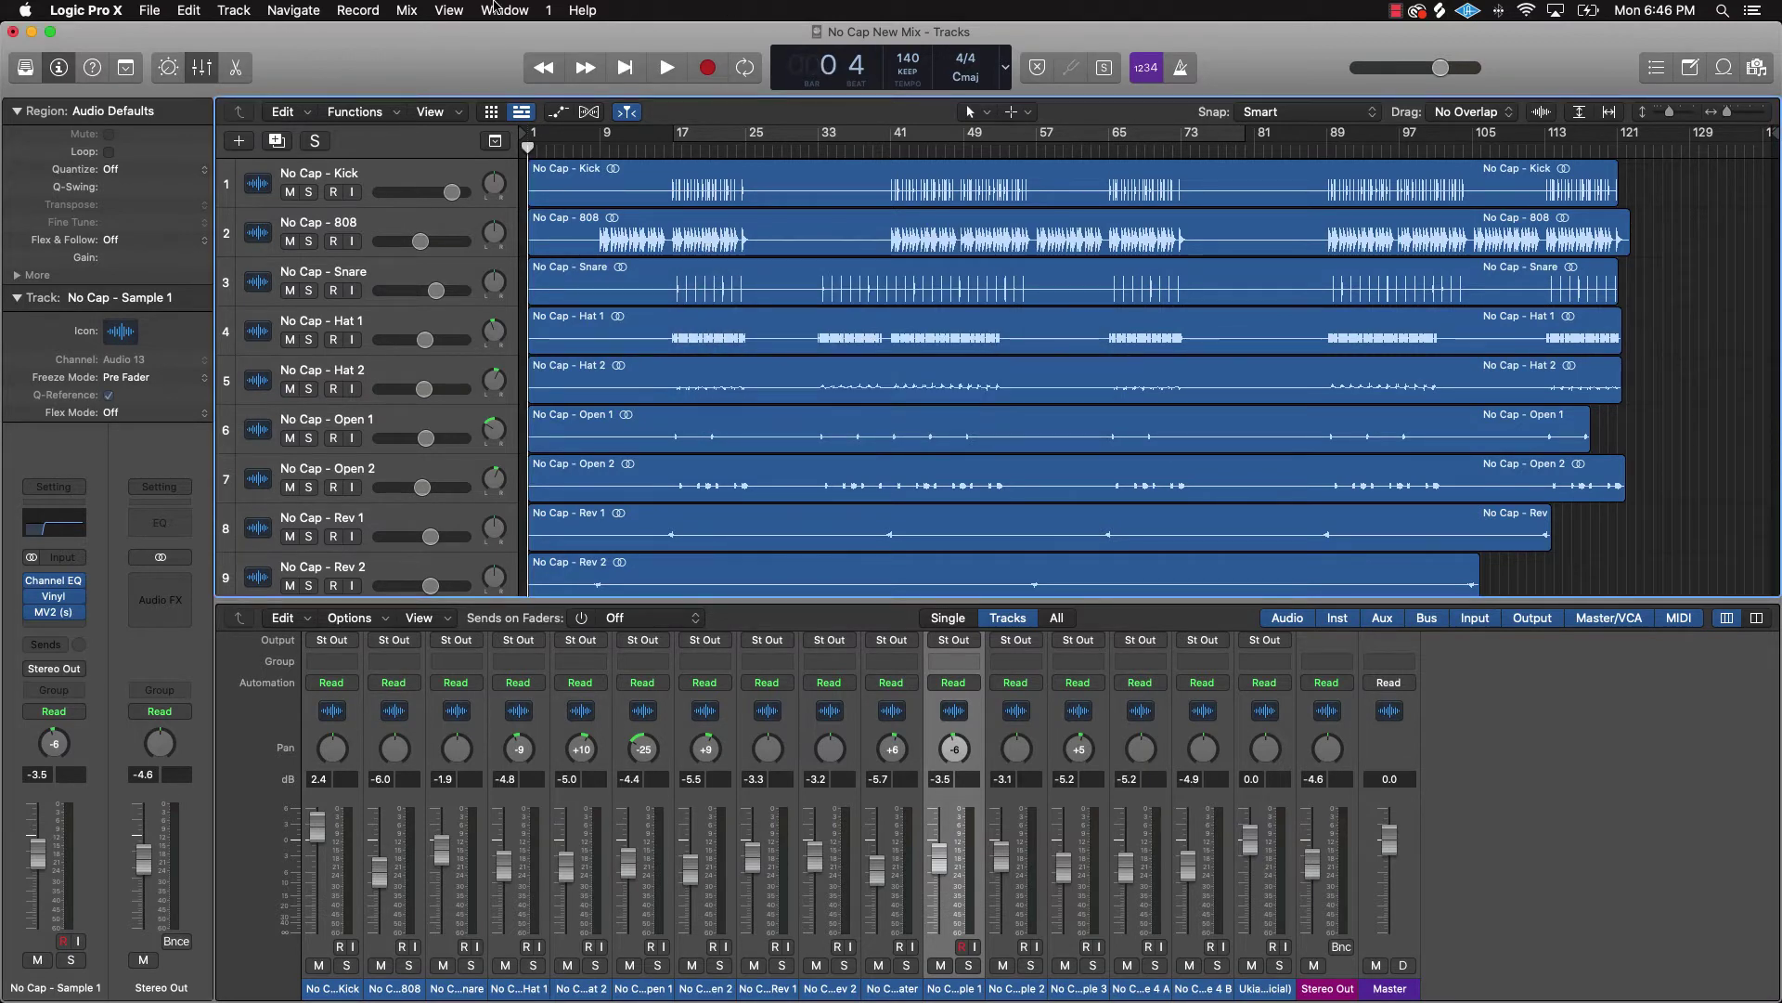
# - Create a maximized Untitled project alongside the open mix, with one audio track, Audio 1
pyautogui.click(14, 32)
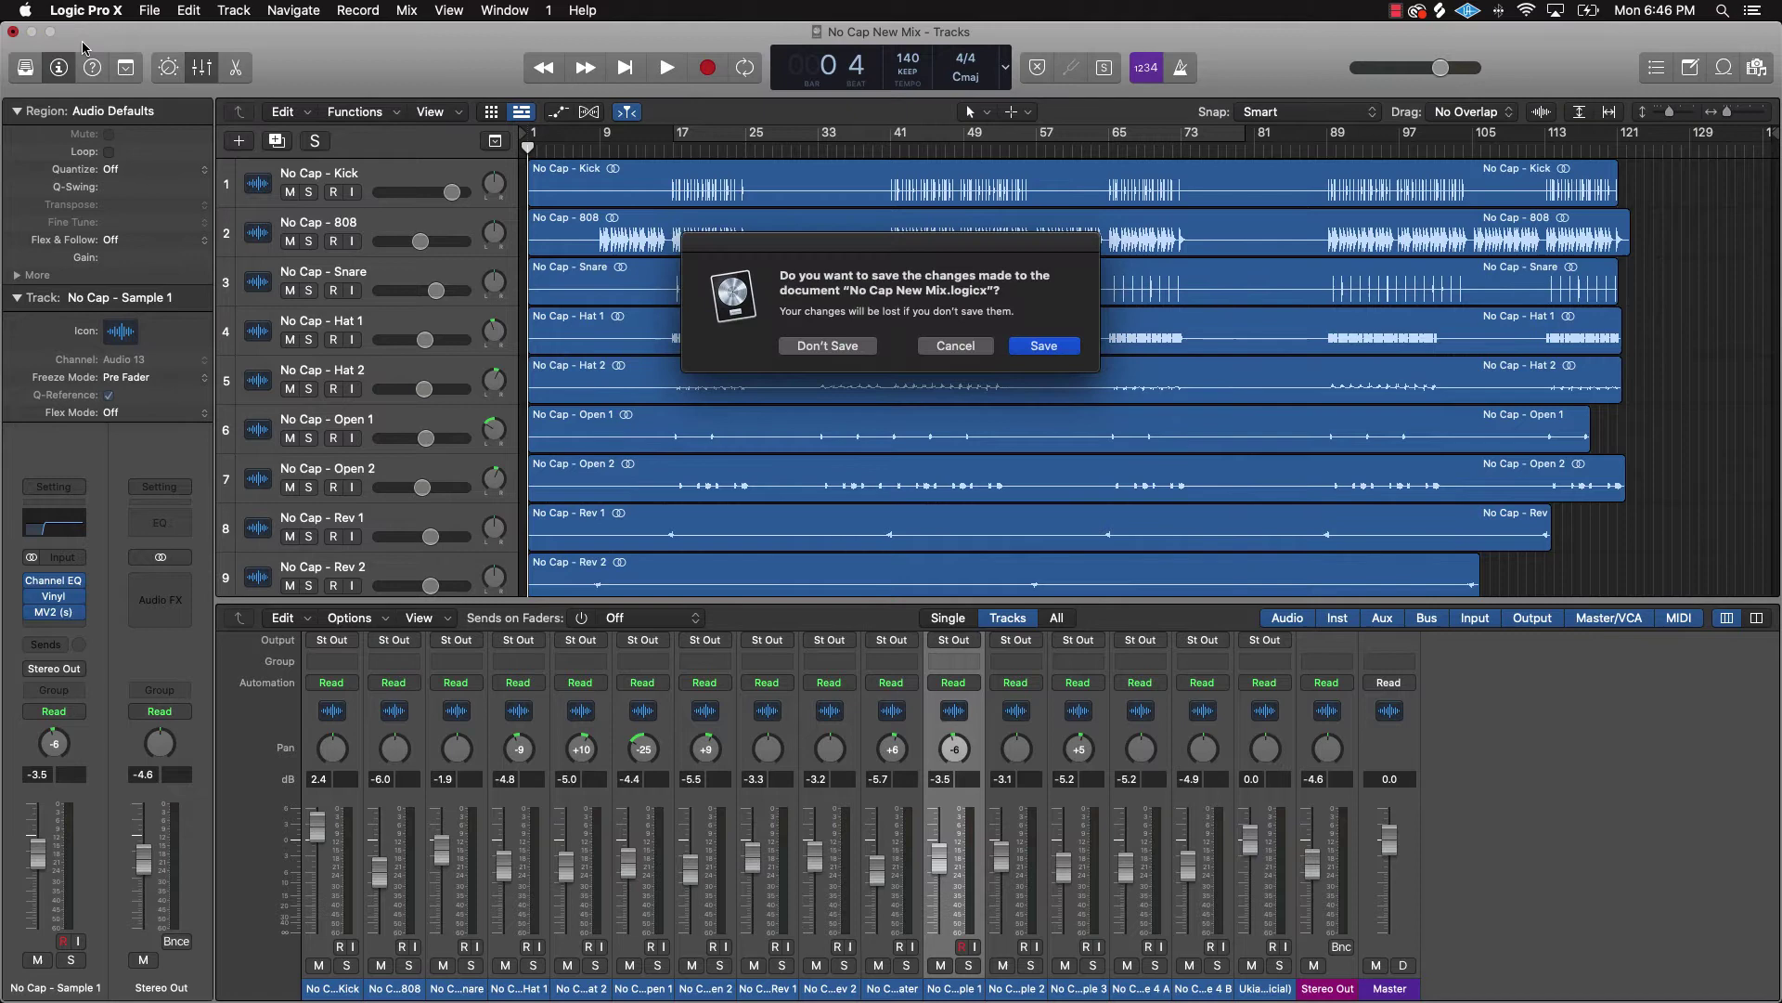
pyautogui.click(972, 347)
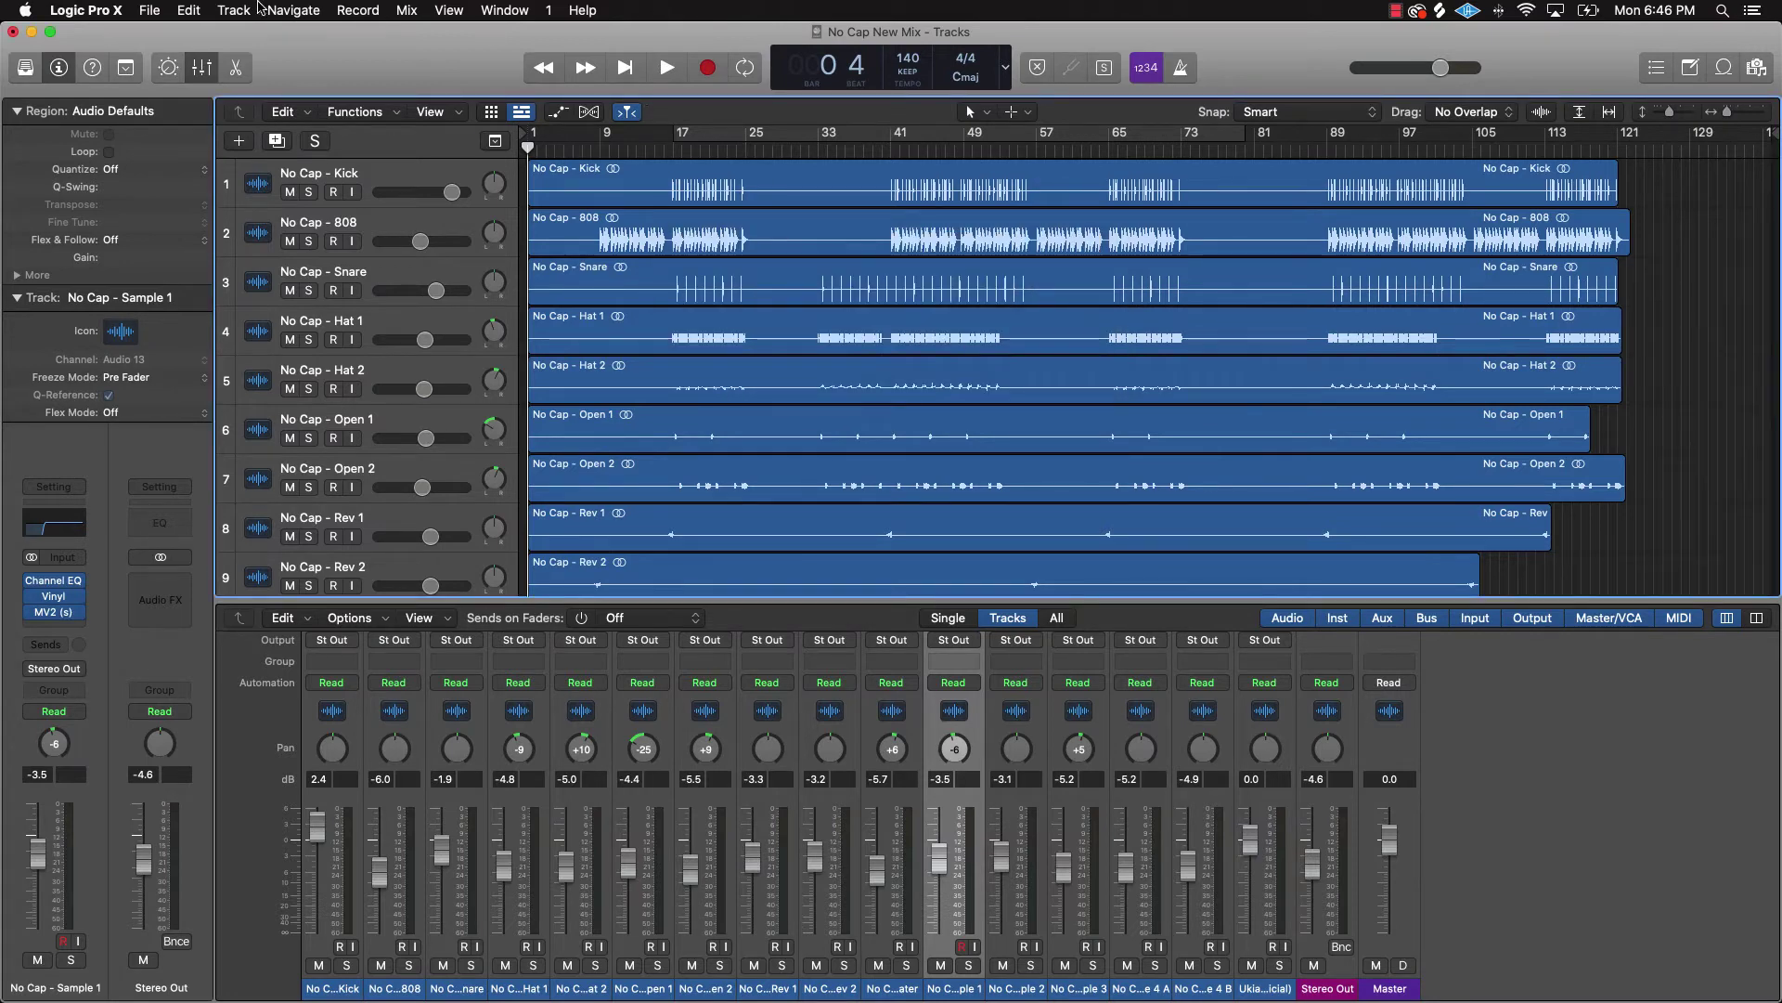
pyautogui.click(149, 10)
pyautogui.click(165, 36)
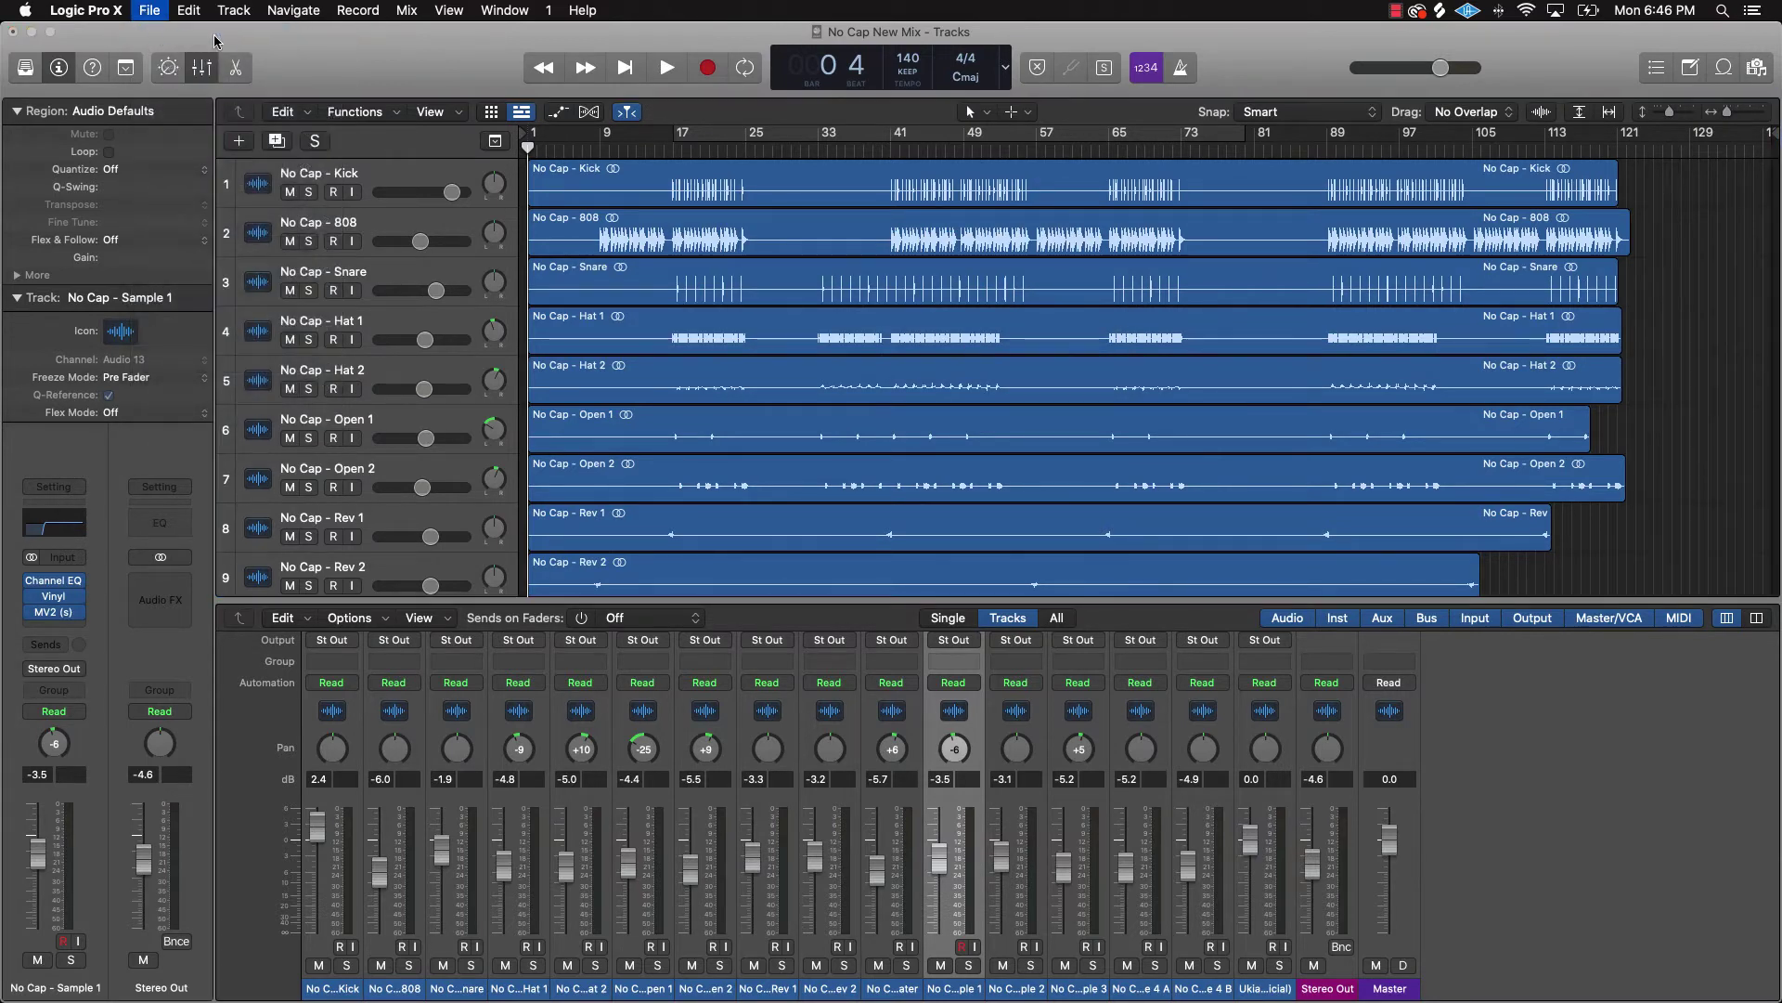
pyautogui.click(841, 350)
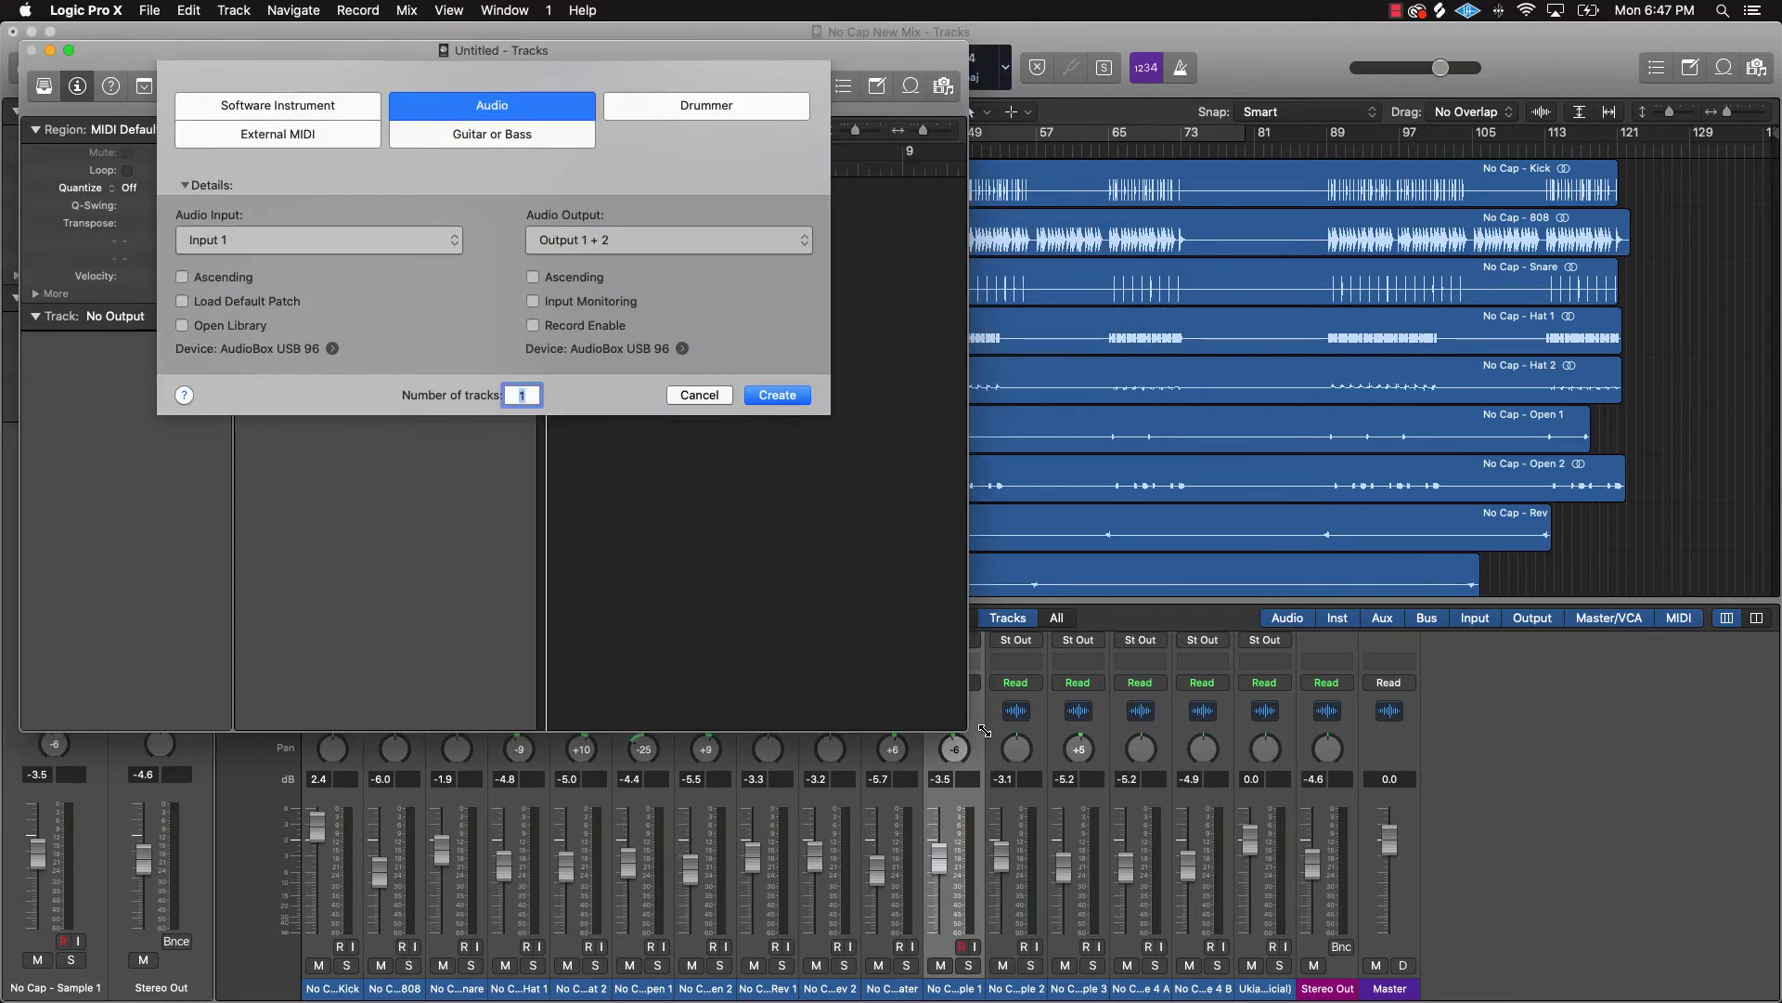
pyautogui.doubleClick(959, 726)
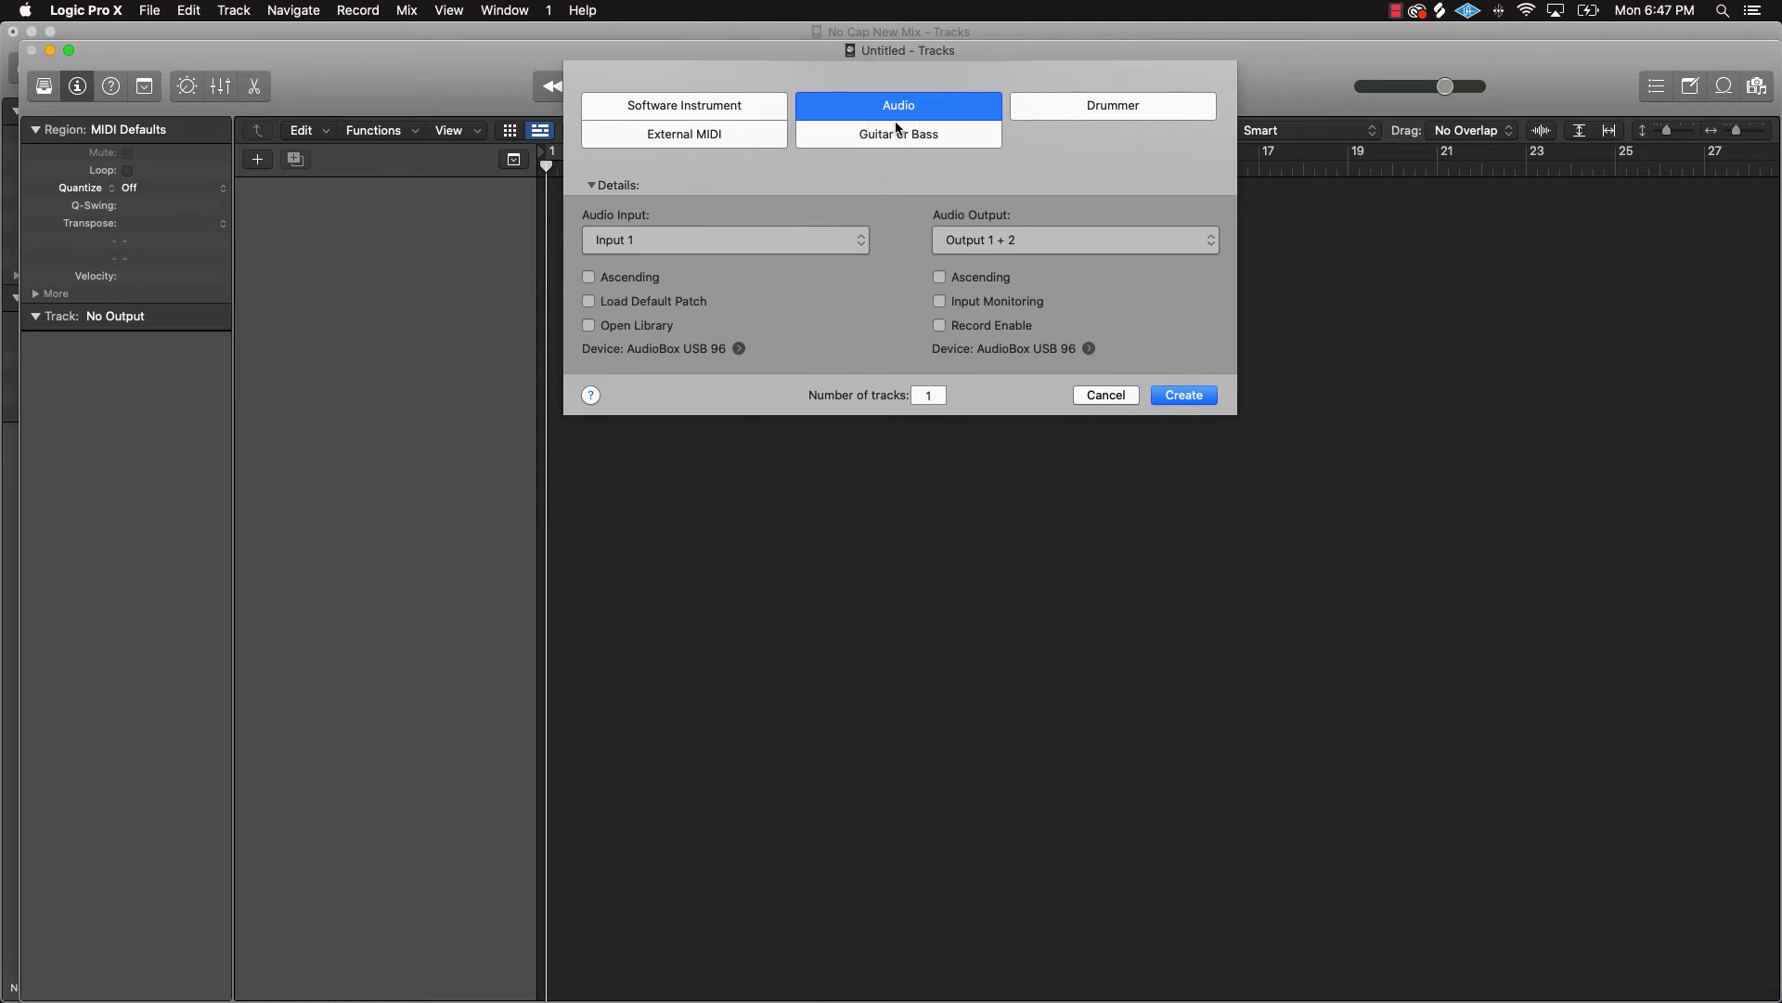
pyautogui.click(1196, 392)
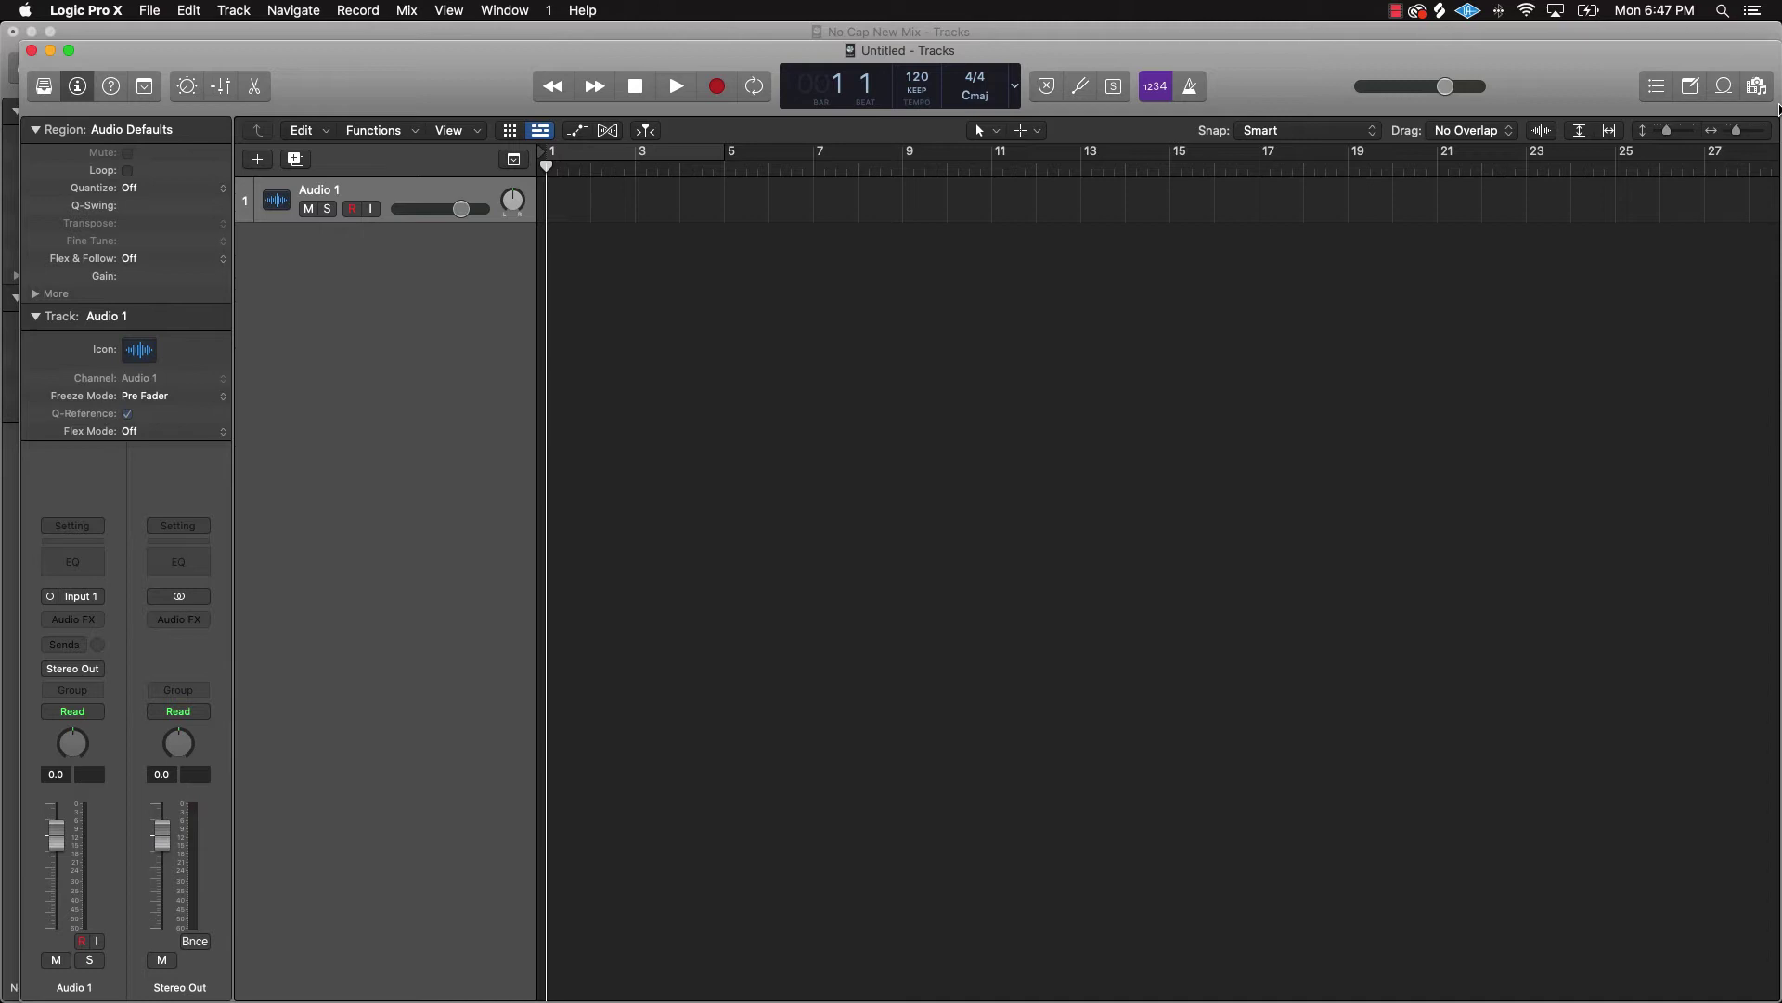
# - Import the No Cap - Ruff WAV from the Desktop onto a new track, adopting its 140 BPM tempo
pyautogui.click(1759, 86)
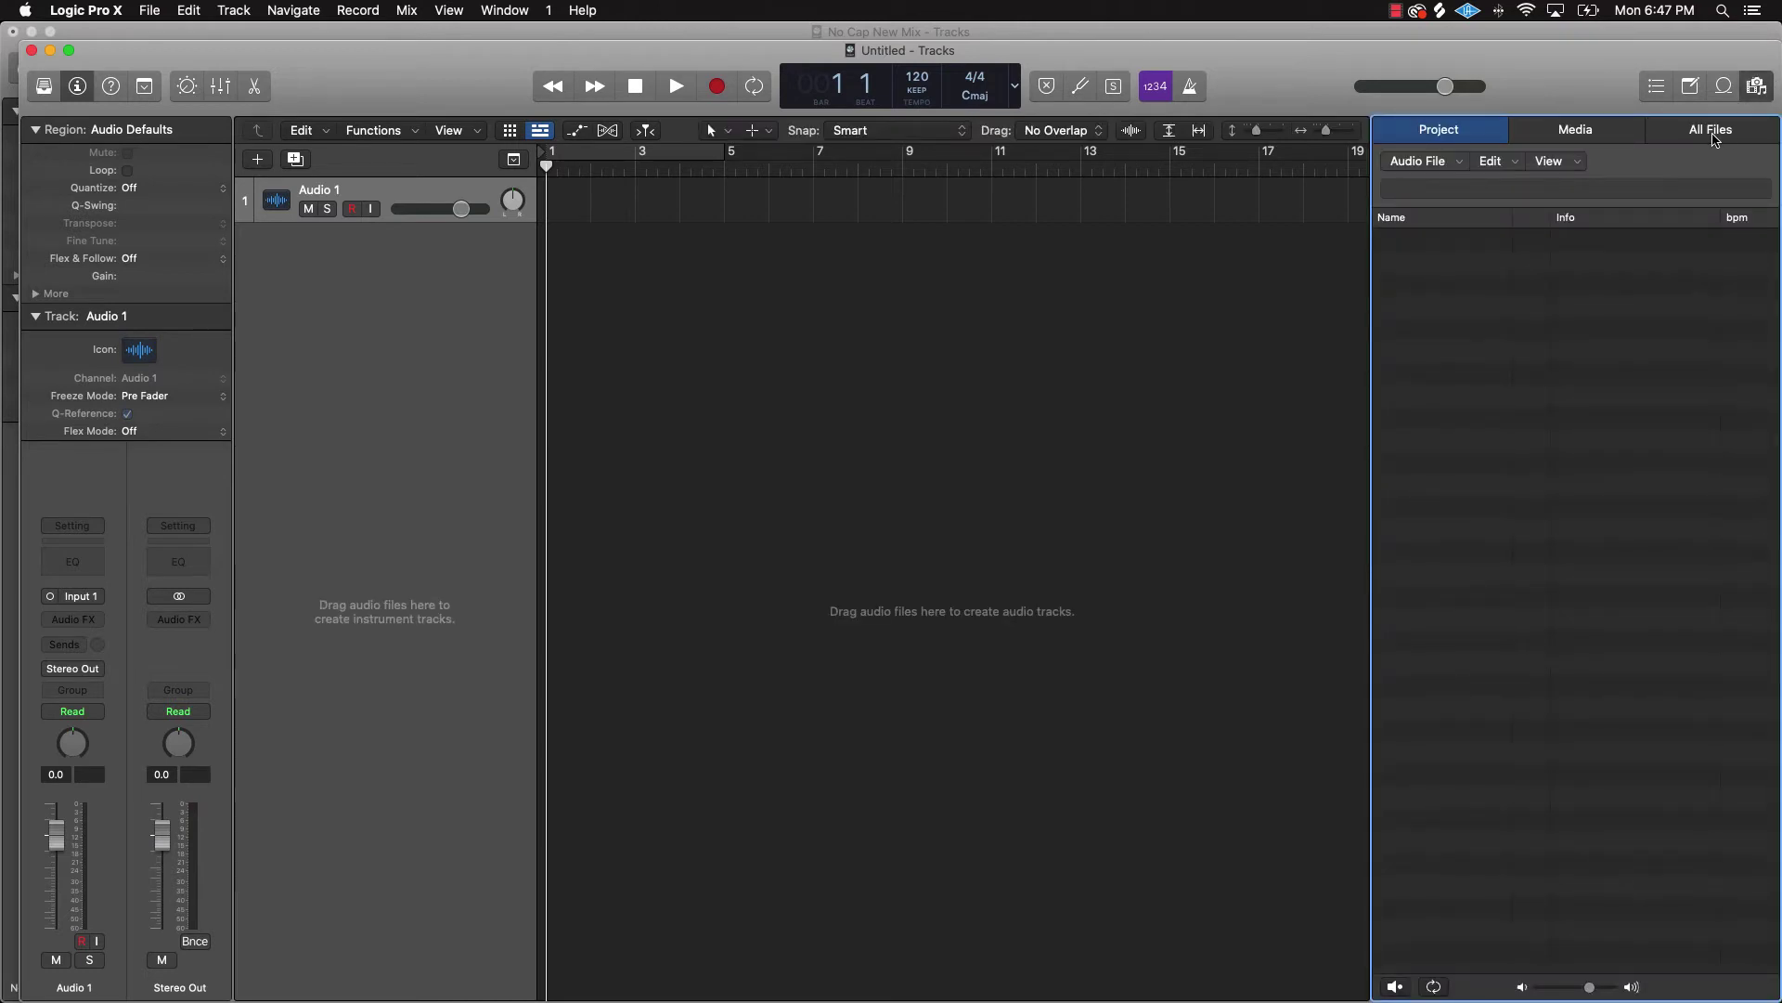
pyautogui.click(1712, 132)
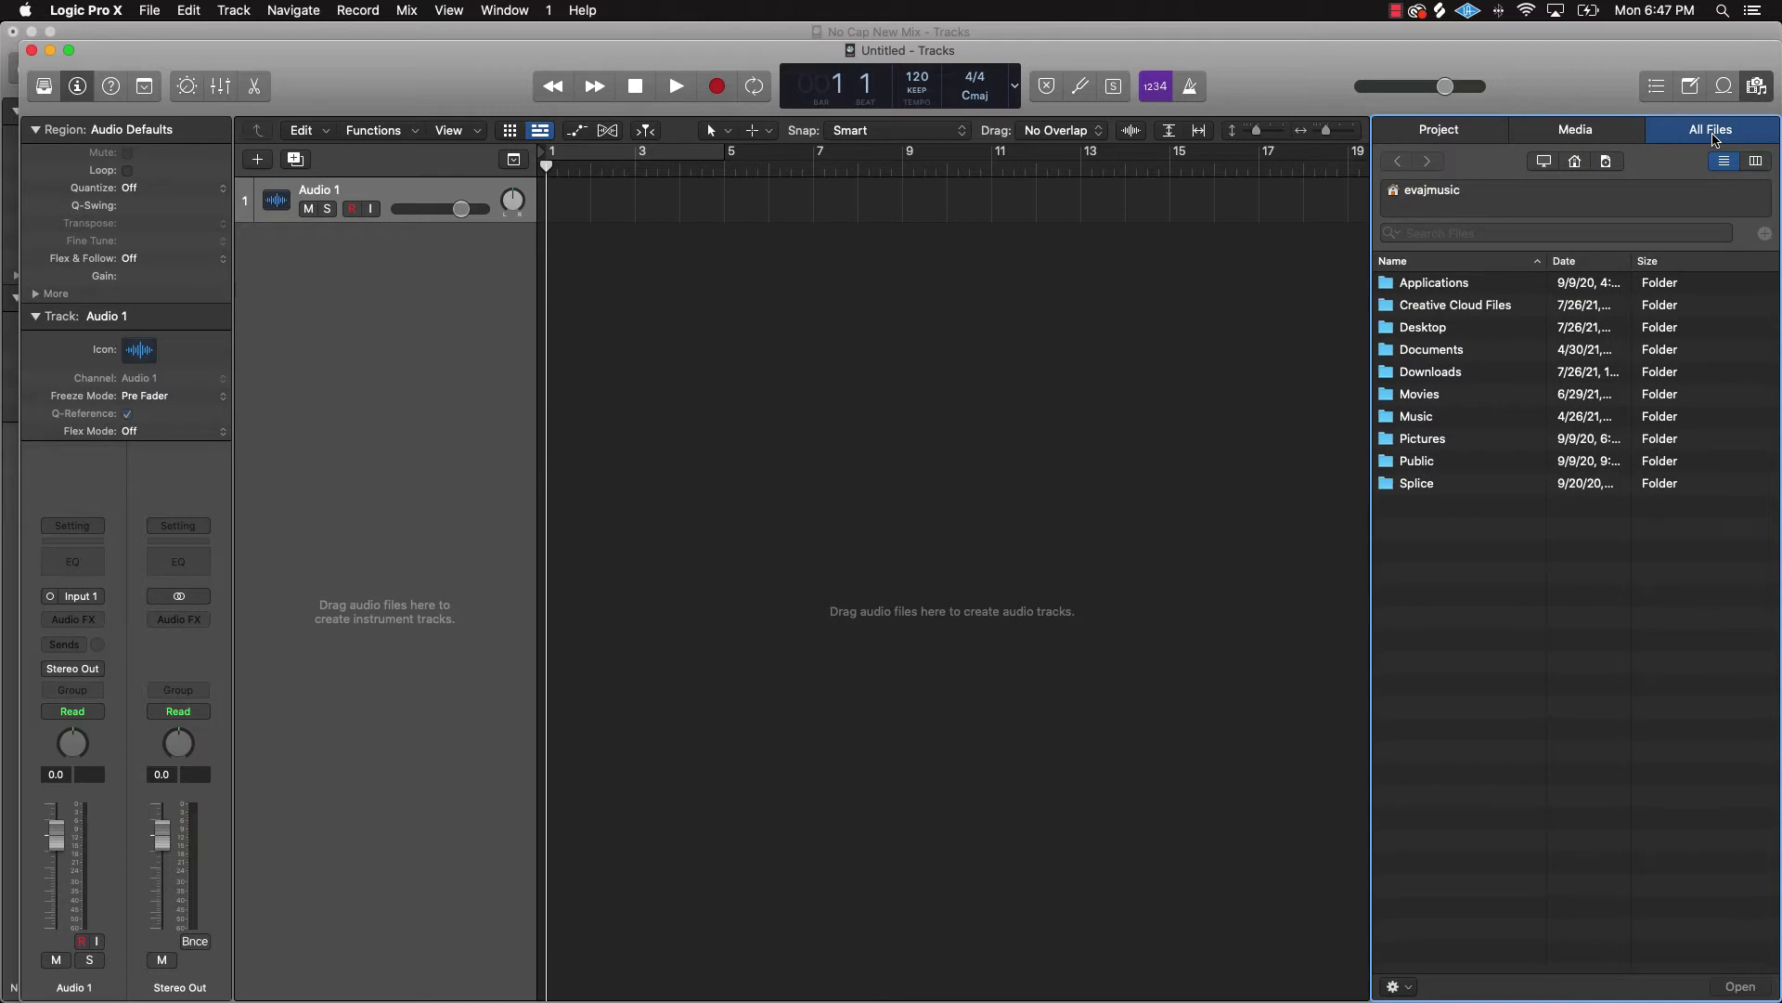
pyautogui.click(1455, 332)
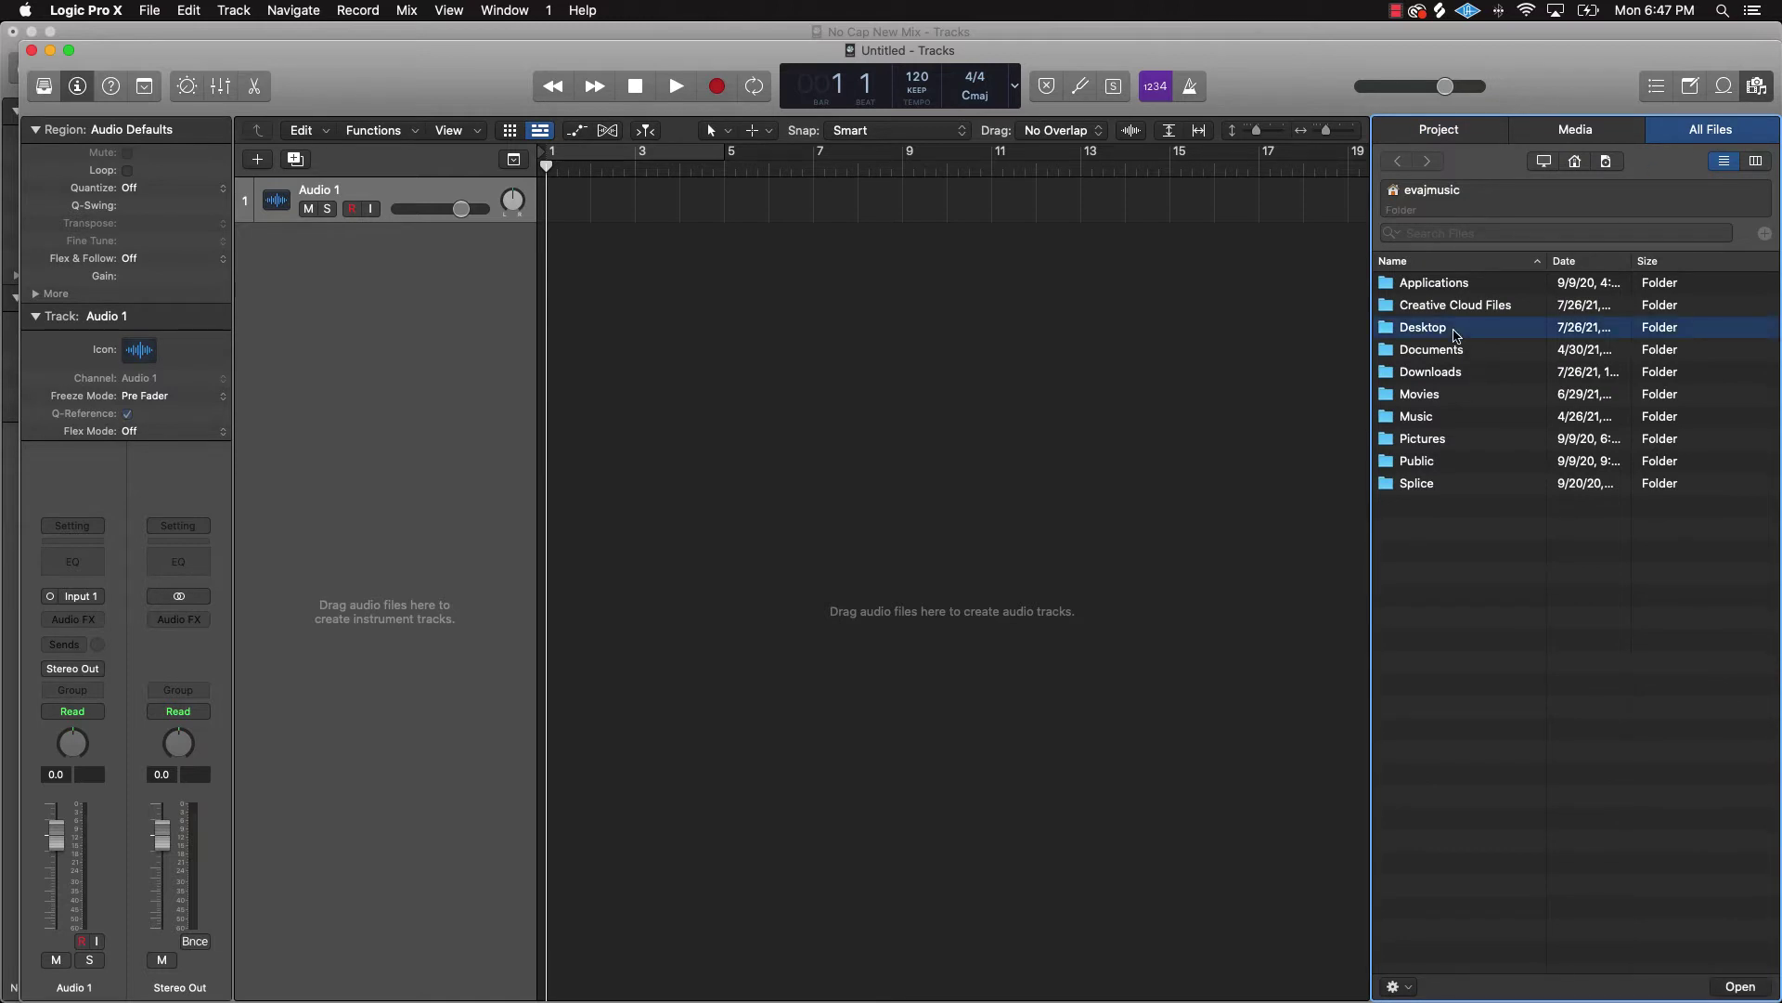
pyautogui.doubleClick(1454, 330)
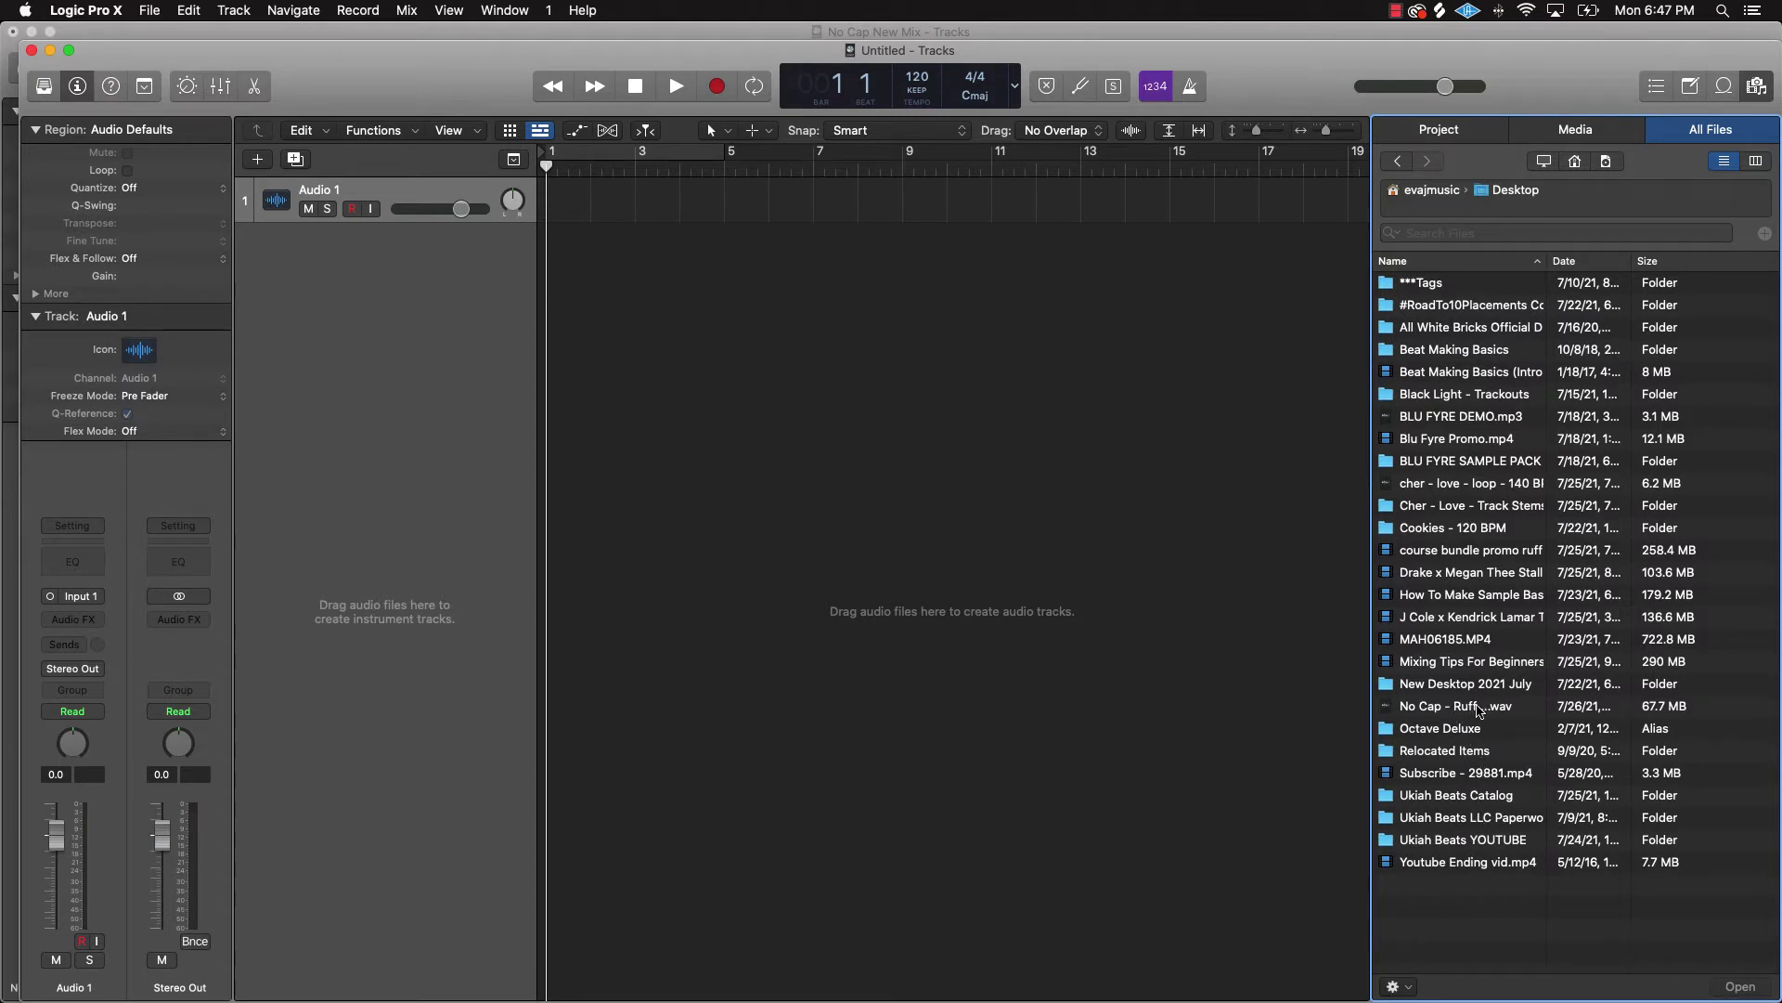
pyautogui.moveTo(1480, 711); pyautogui.dragTo(854, 406)
pyautogui.click(1059, 363)
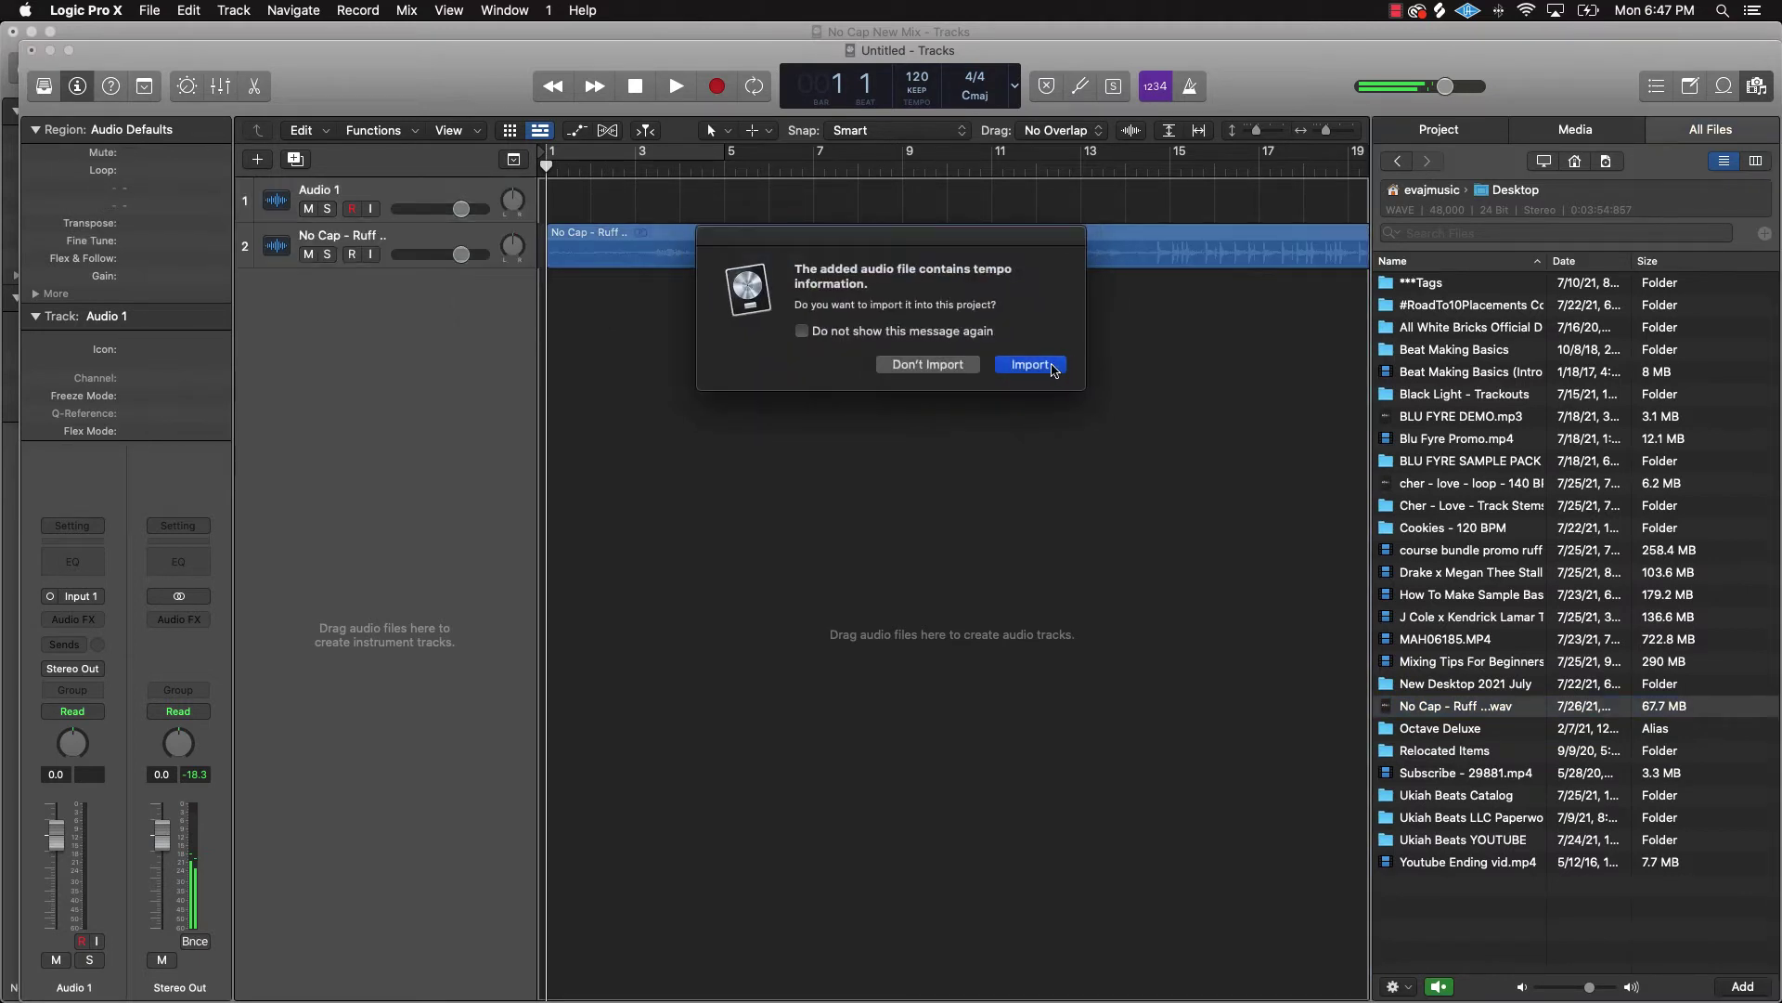
pyautogui.click(1040, 368)
pyautogui.click(1757, 85)
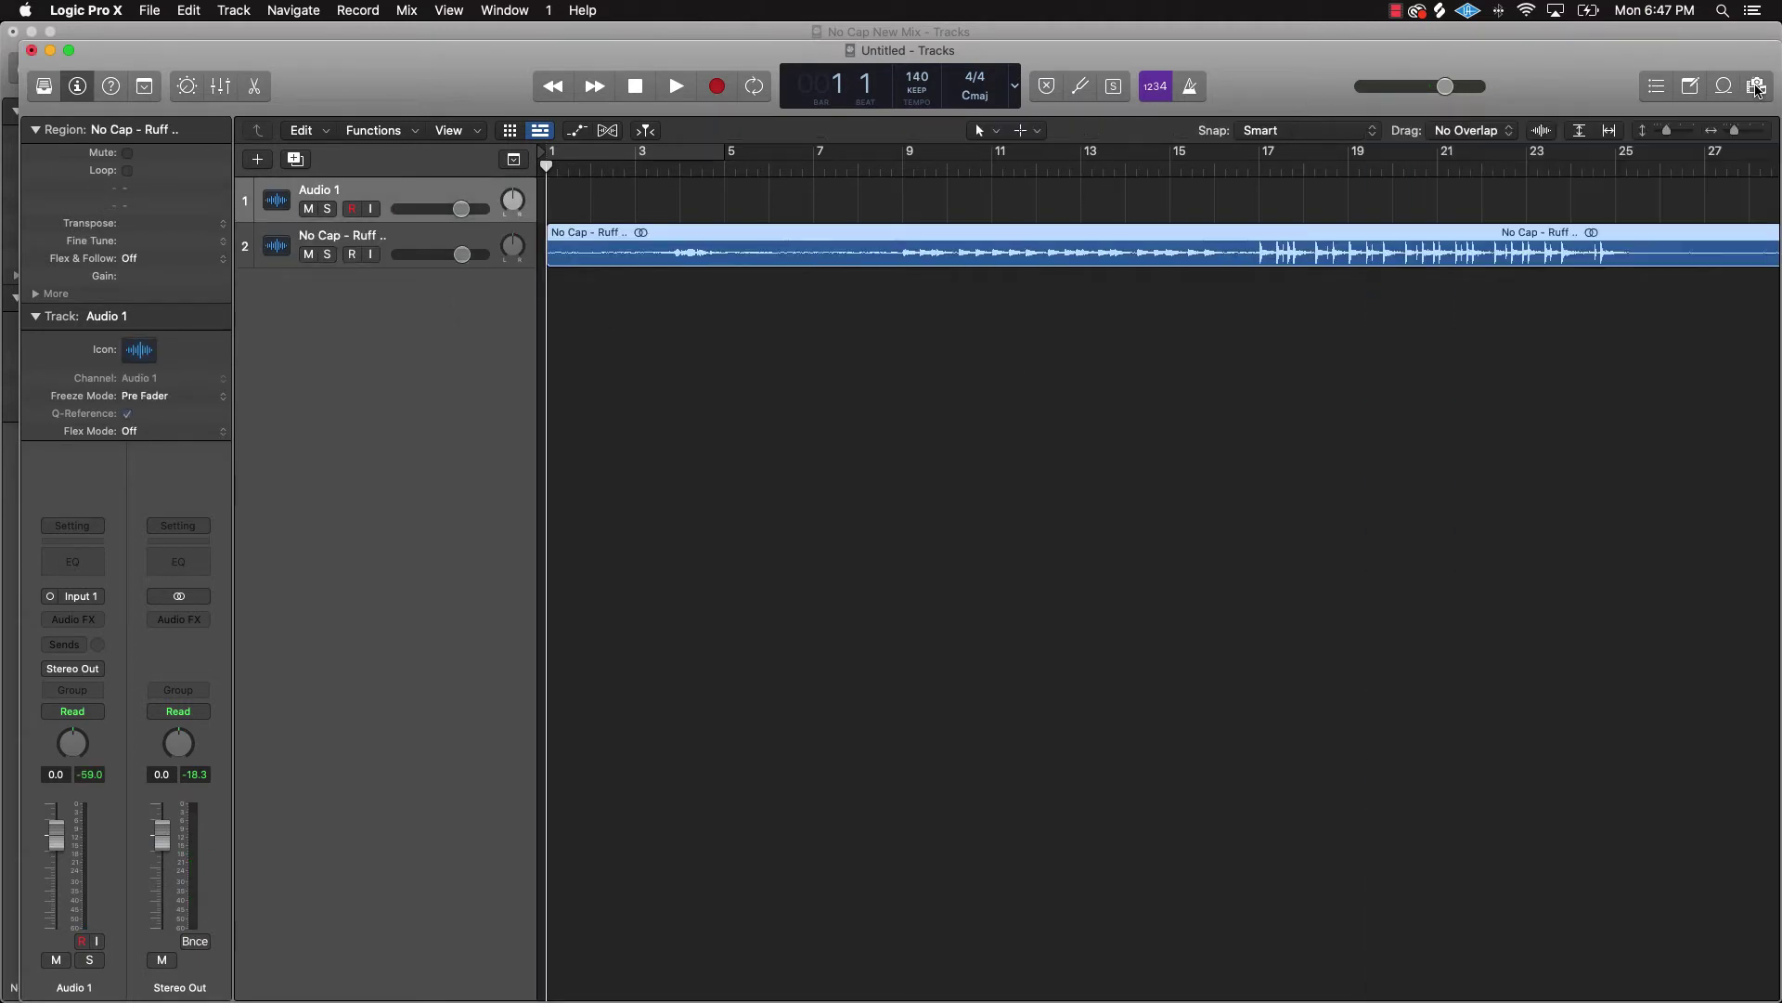
# - Zoom out to show the whole No Cap - Ruff region, then loop and play bars 17 to 25
pyautogui.keyDown('ctrl'); pyautogui.keyDown('alt'); pyautogui.click(875, 332); pyautogui.keyUp('alt'); pyautogui.keyUp('ctrl')
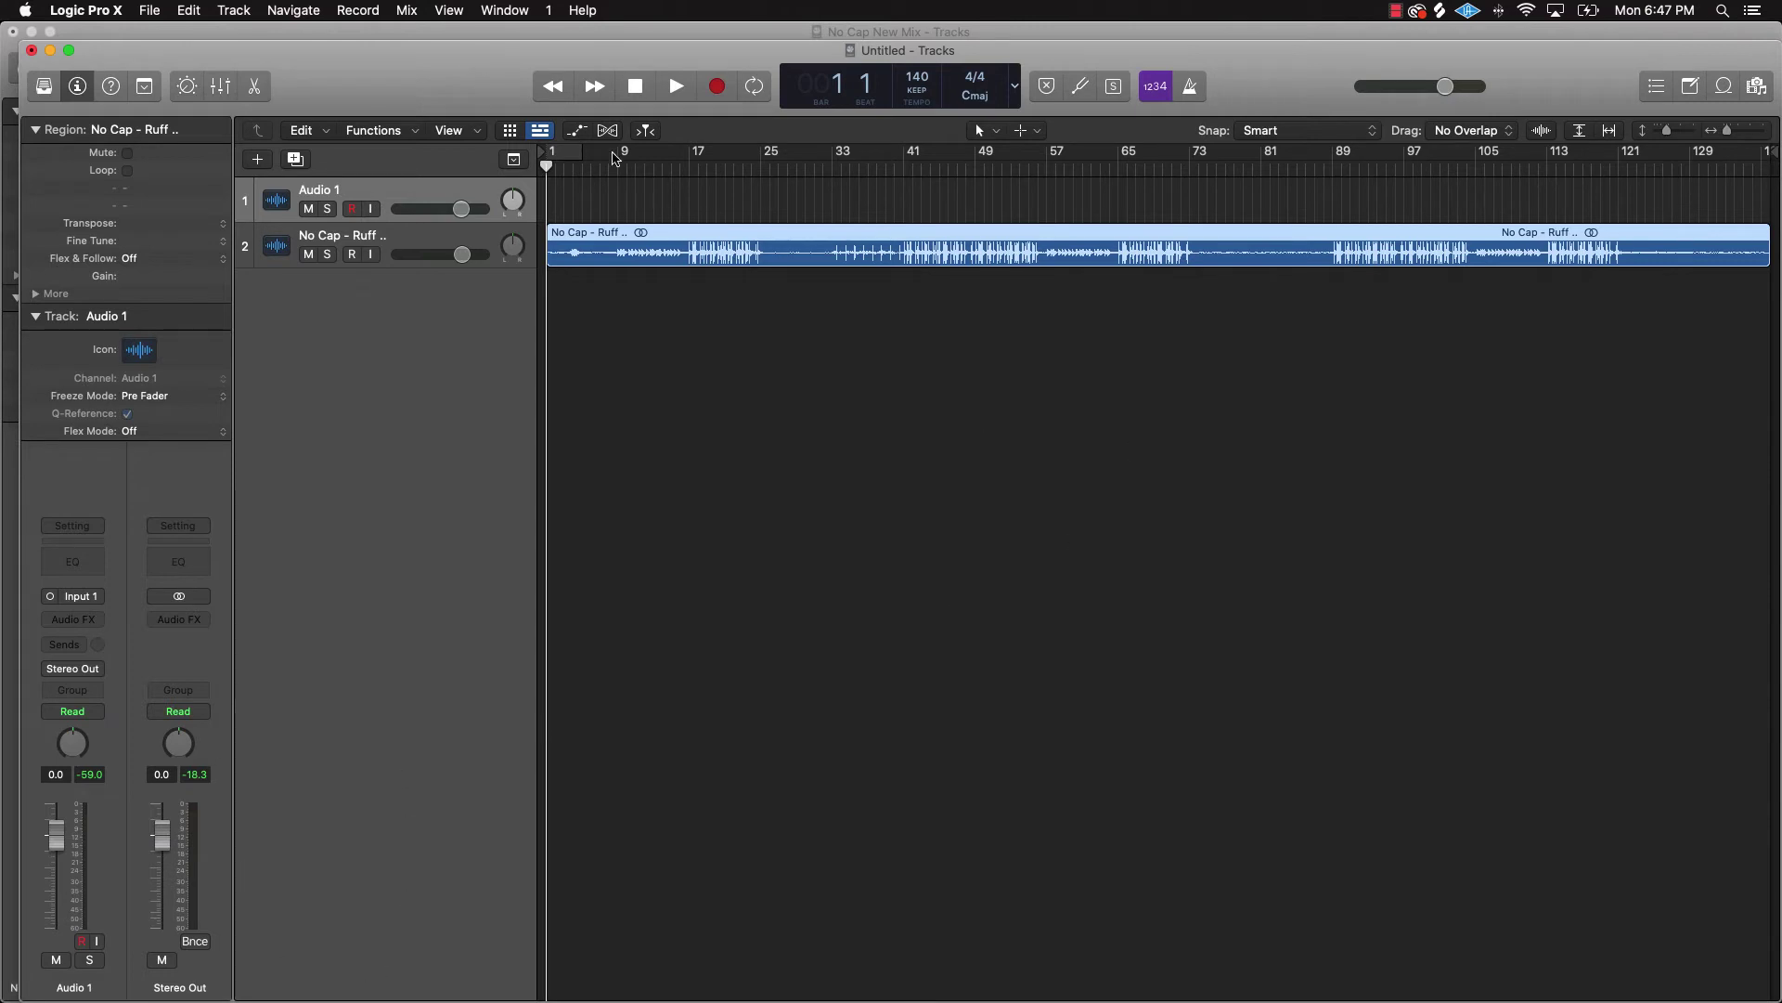
pyautogui.moveTo(692, 158); pyautogui.dragTo(760, 158)
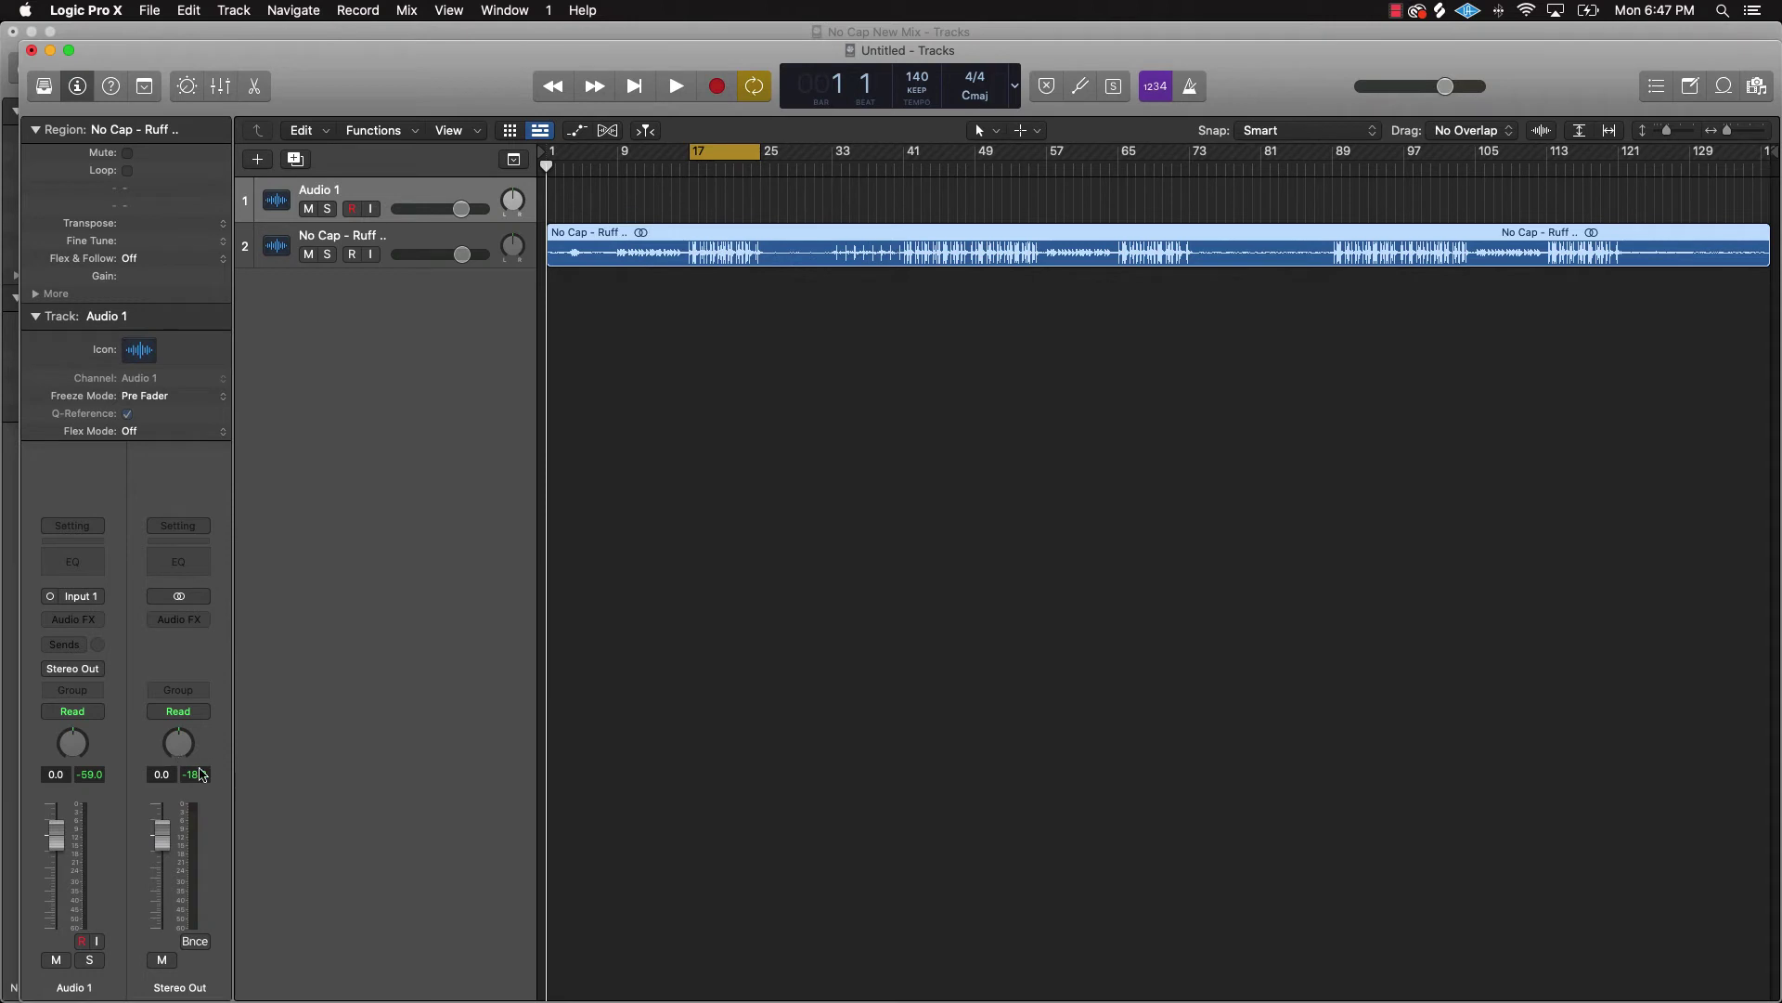
pyautogui.press('space')
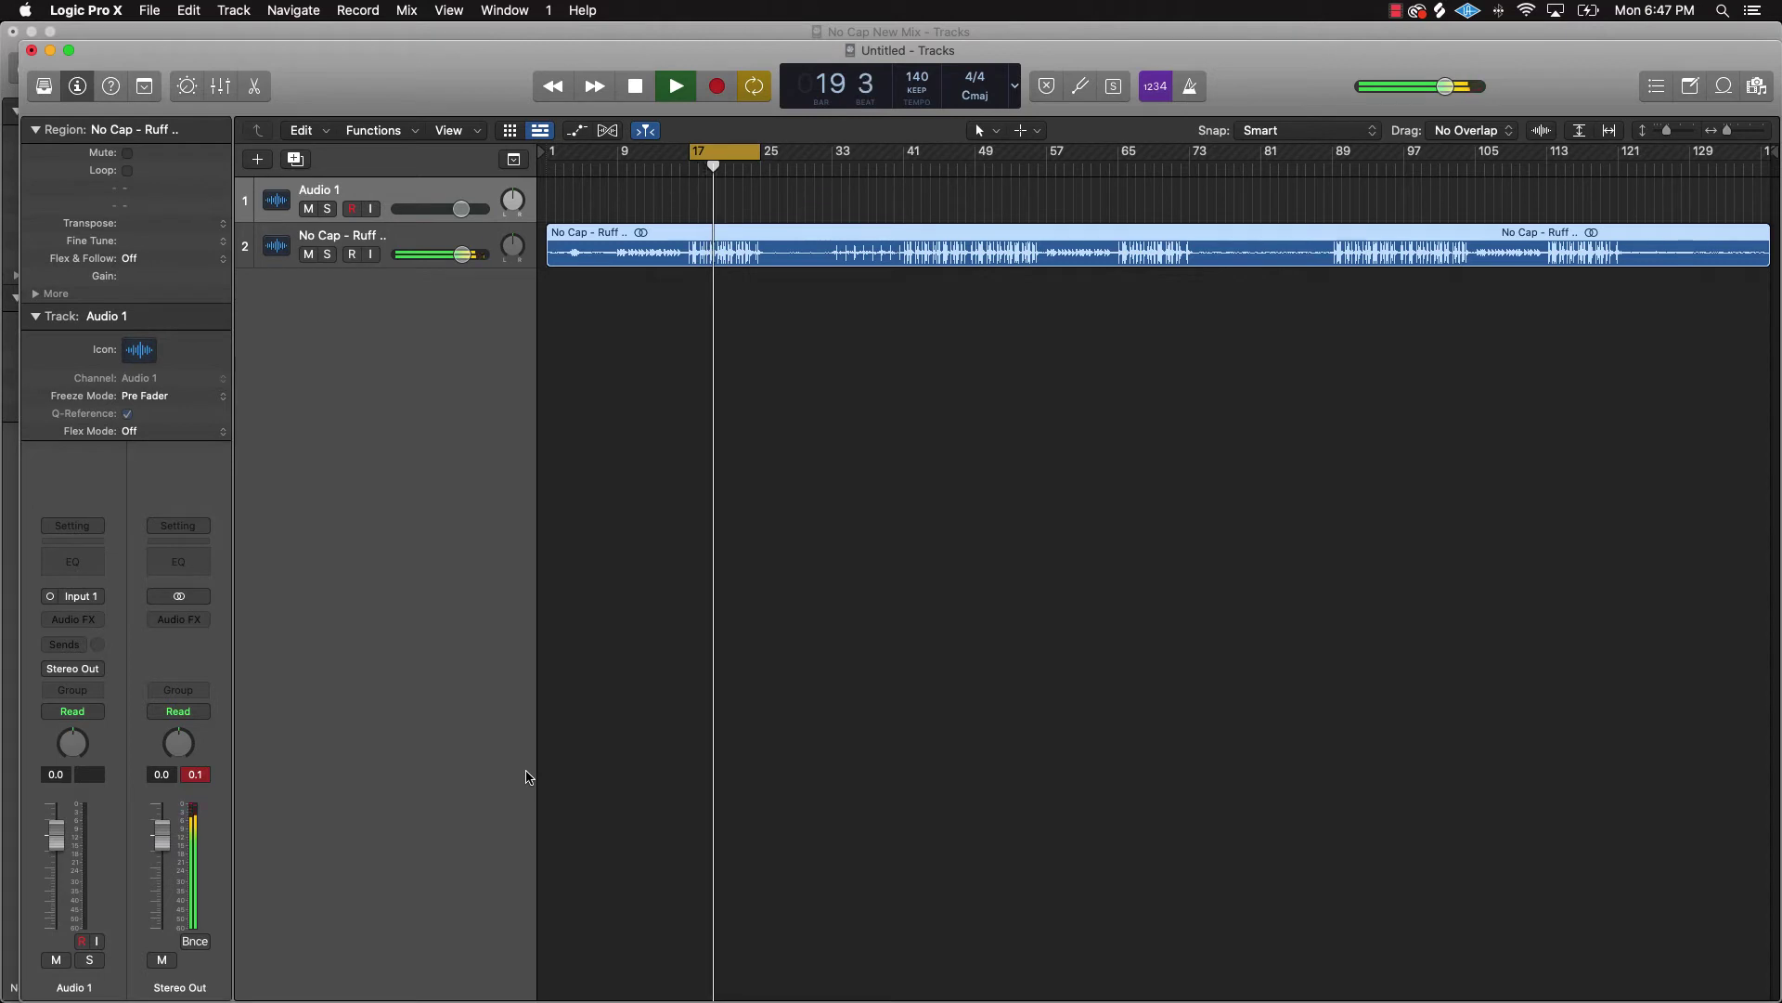
pyautogui.press('space')
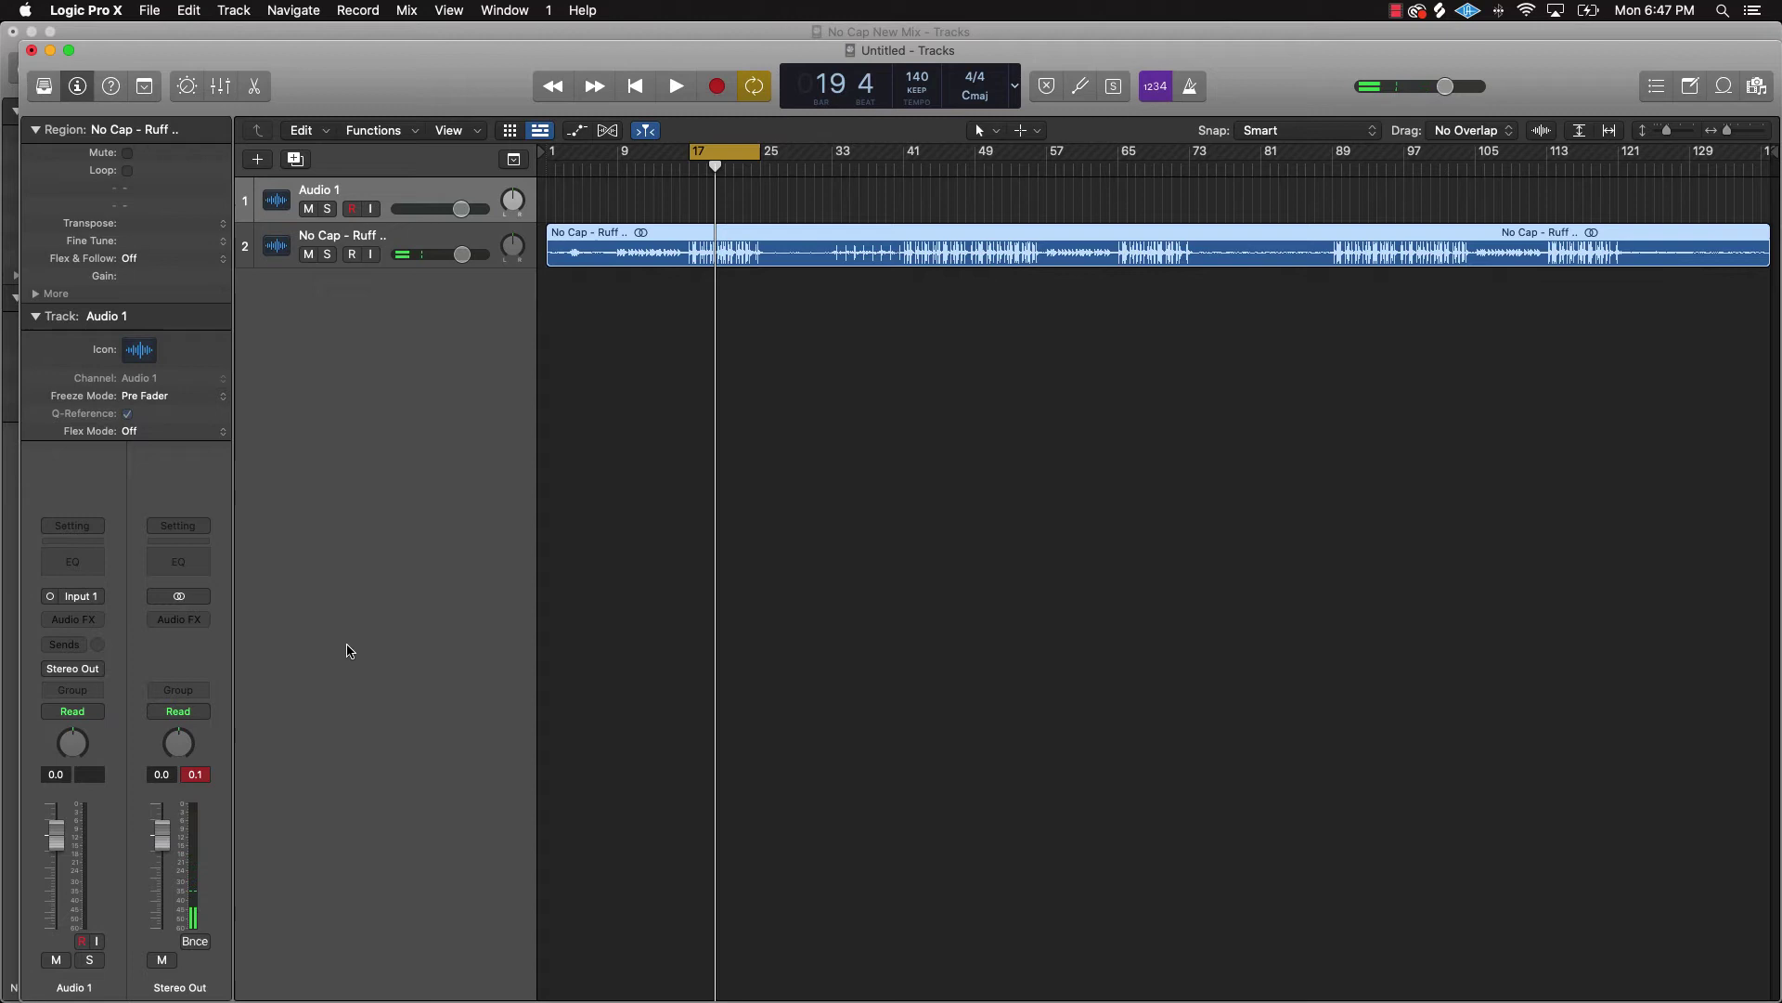
pyautogui.click(198, 624)
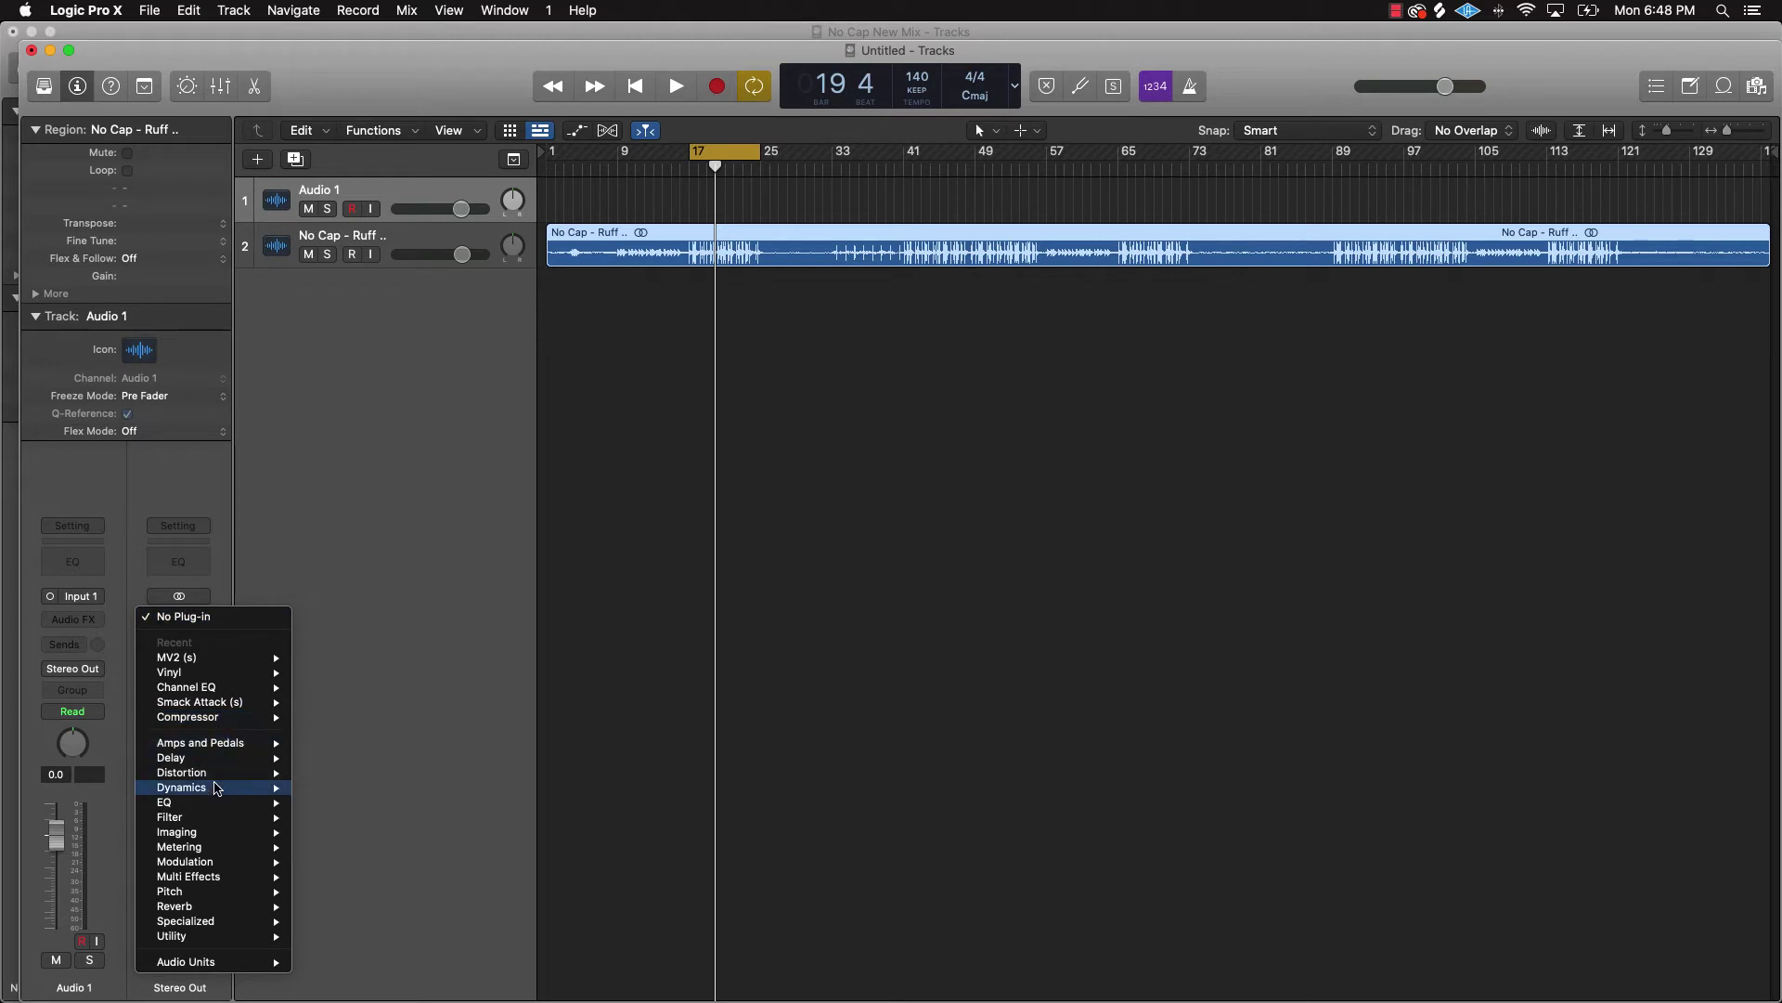
# - Insert a stereo Dynamics > Adaptive Limiter on Stereo Out and drop its gain from 3.0 to 0.0 dB
pyautogui.moveTo(289, 796)
pyautogui.moveTo(347, 795)
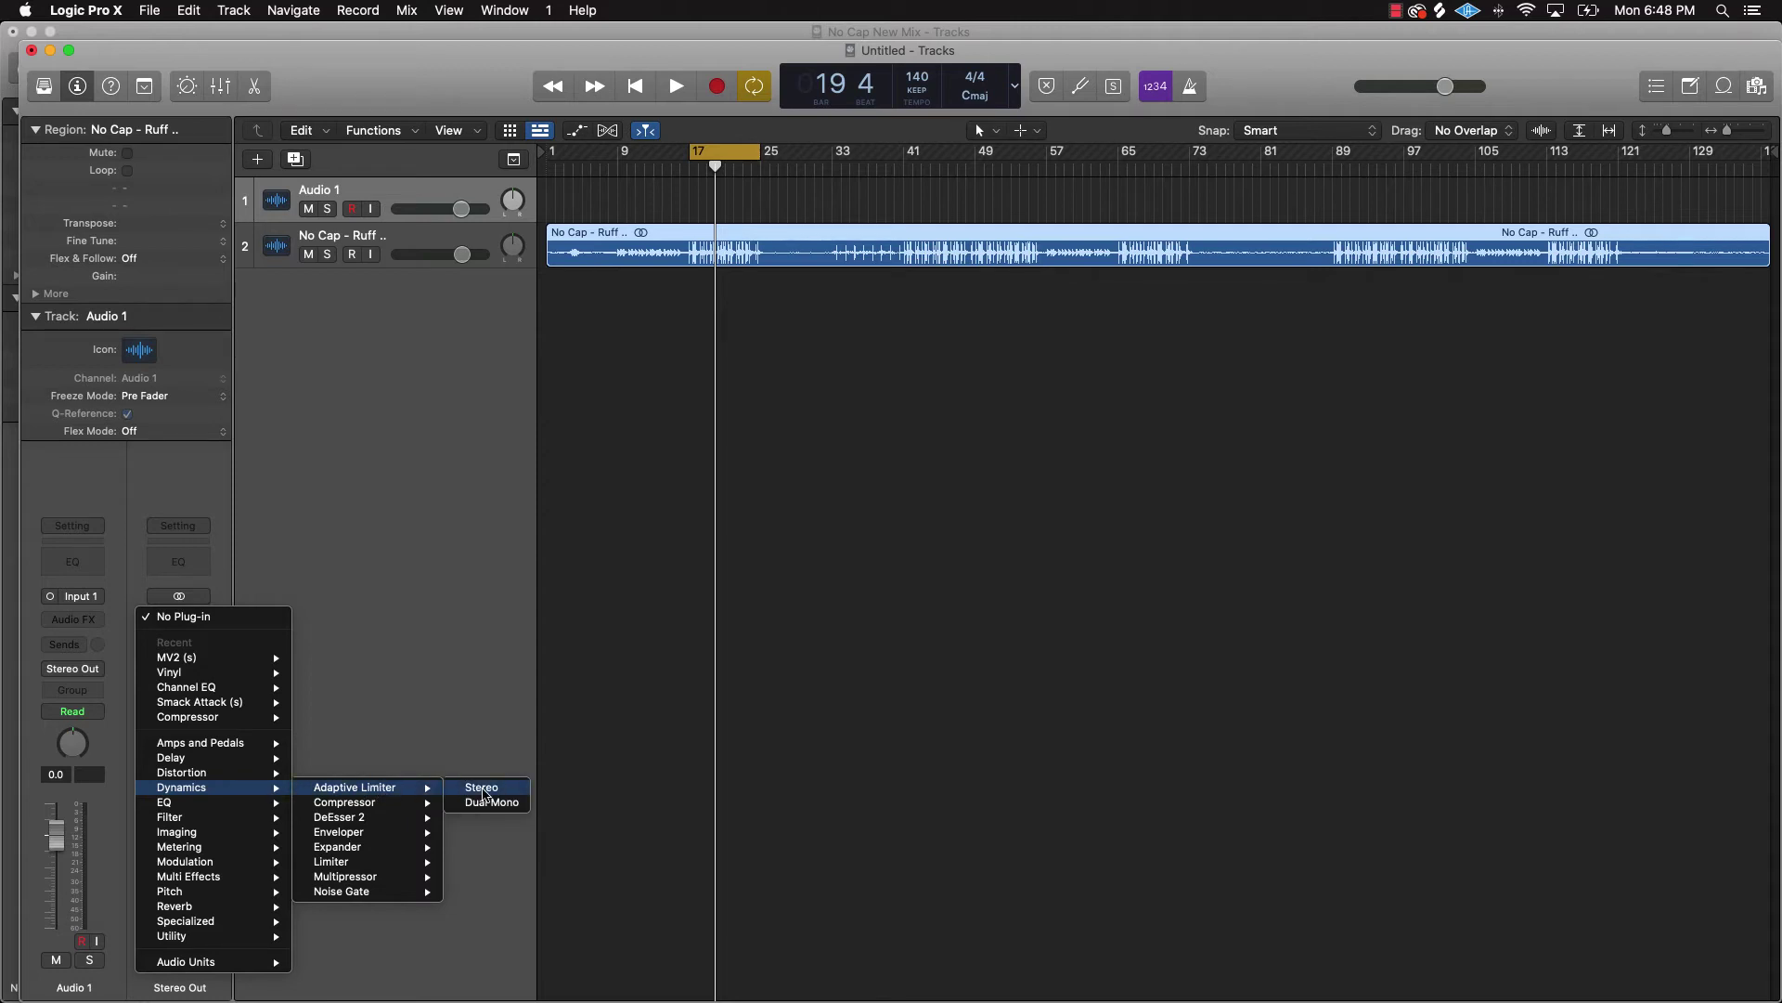
pyautogui.click(483, 791)
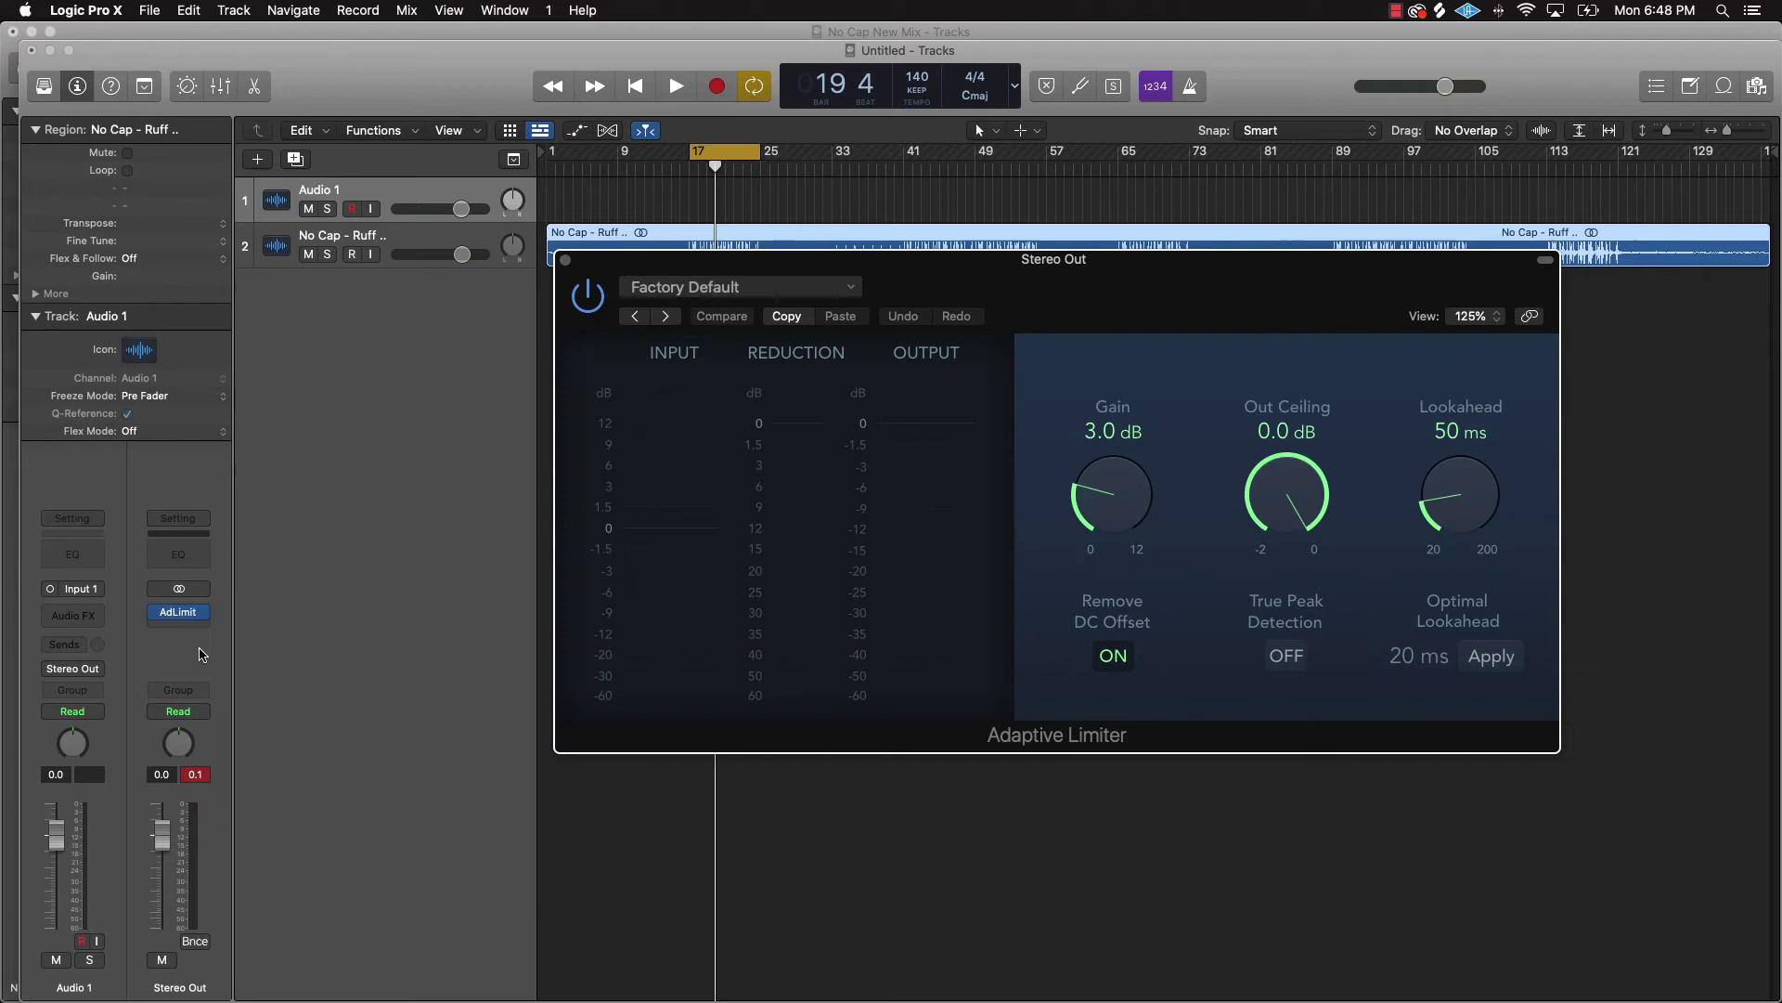
pyautogui.click(197, 774)
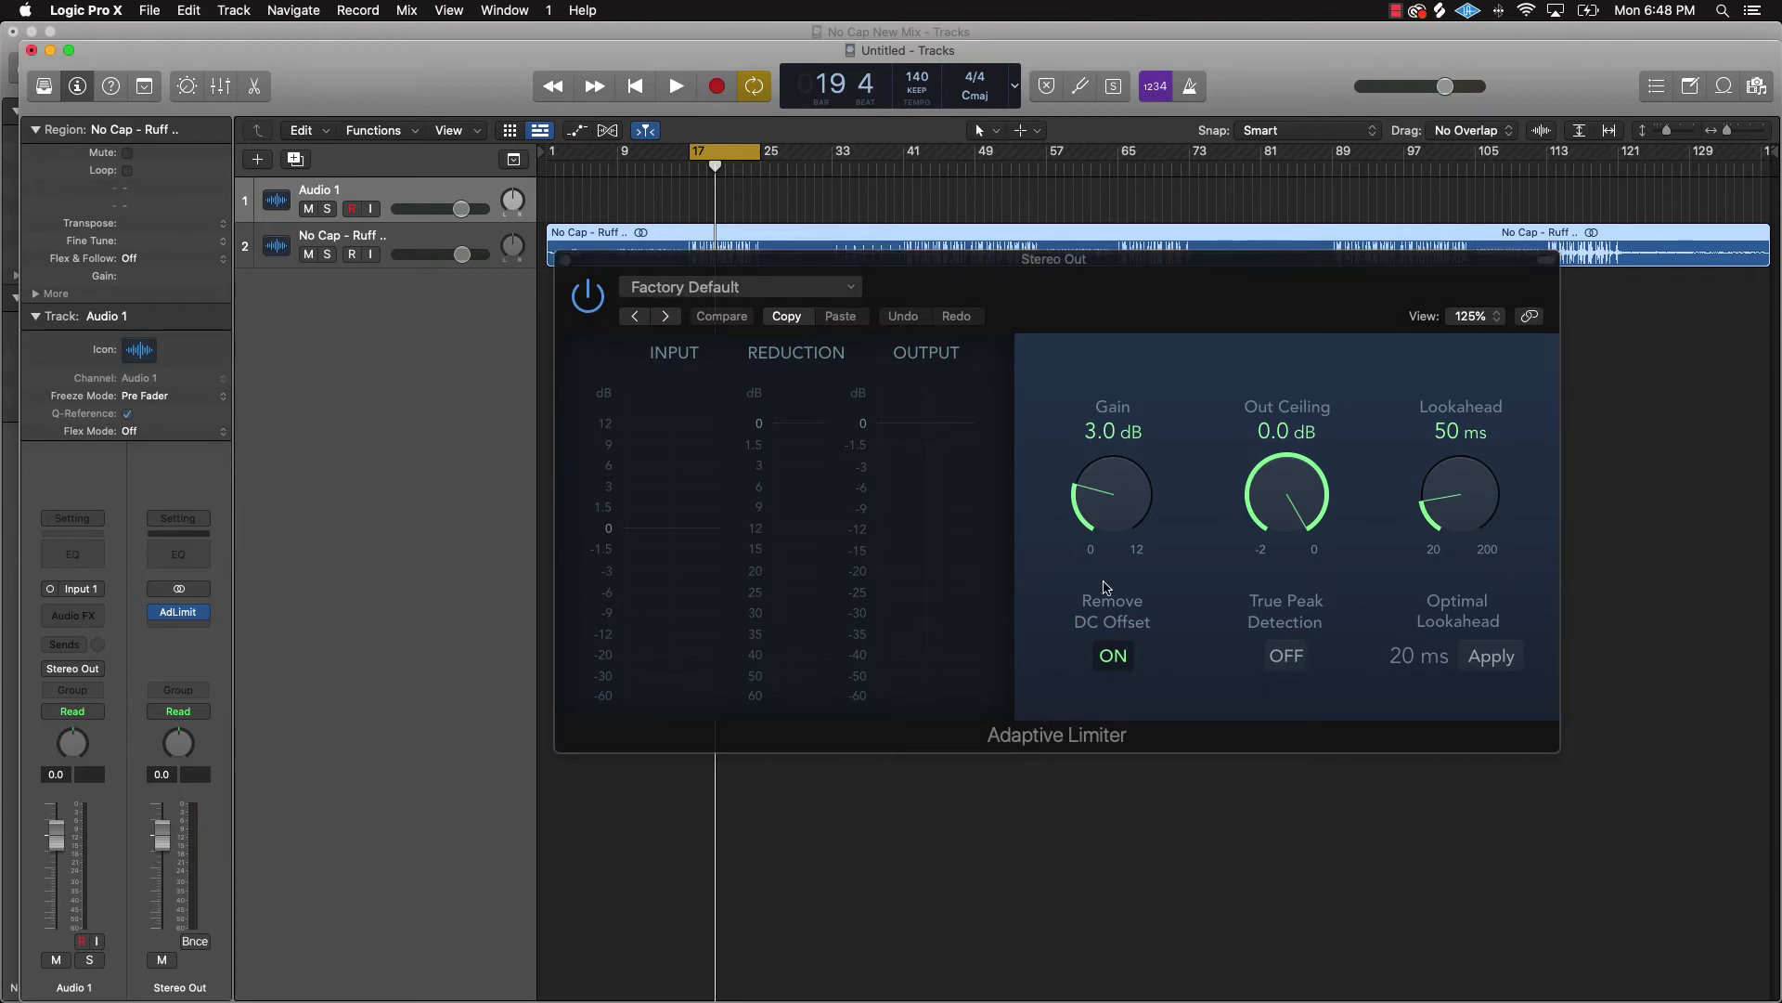
pyautogui.keyDown('alt'); pyautogui.click(1111, 491); pyautogui.keyUp('alt')
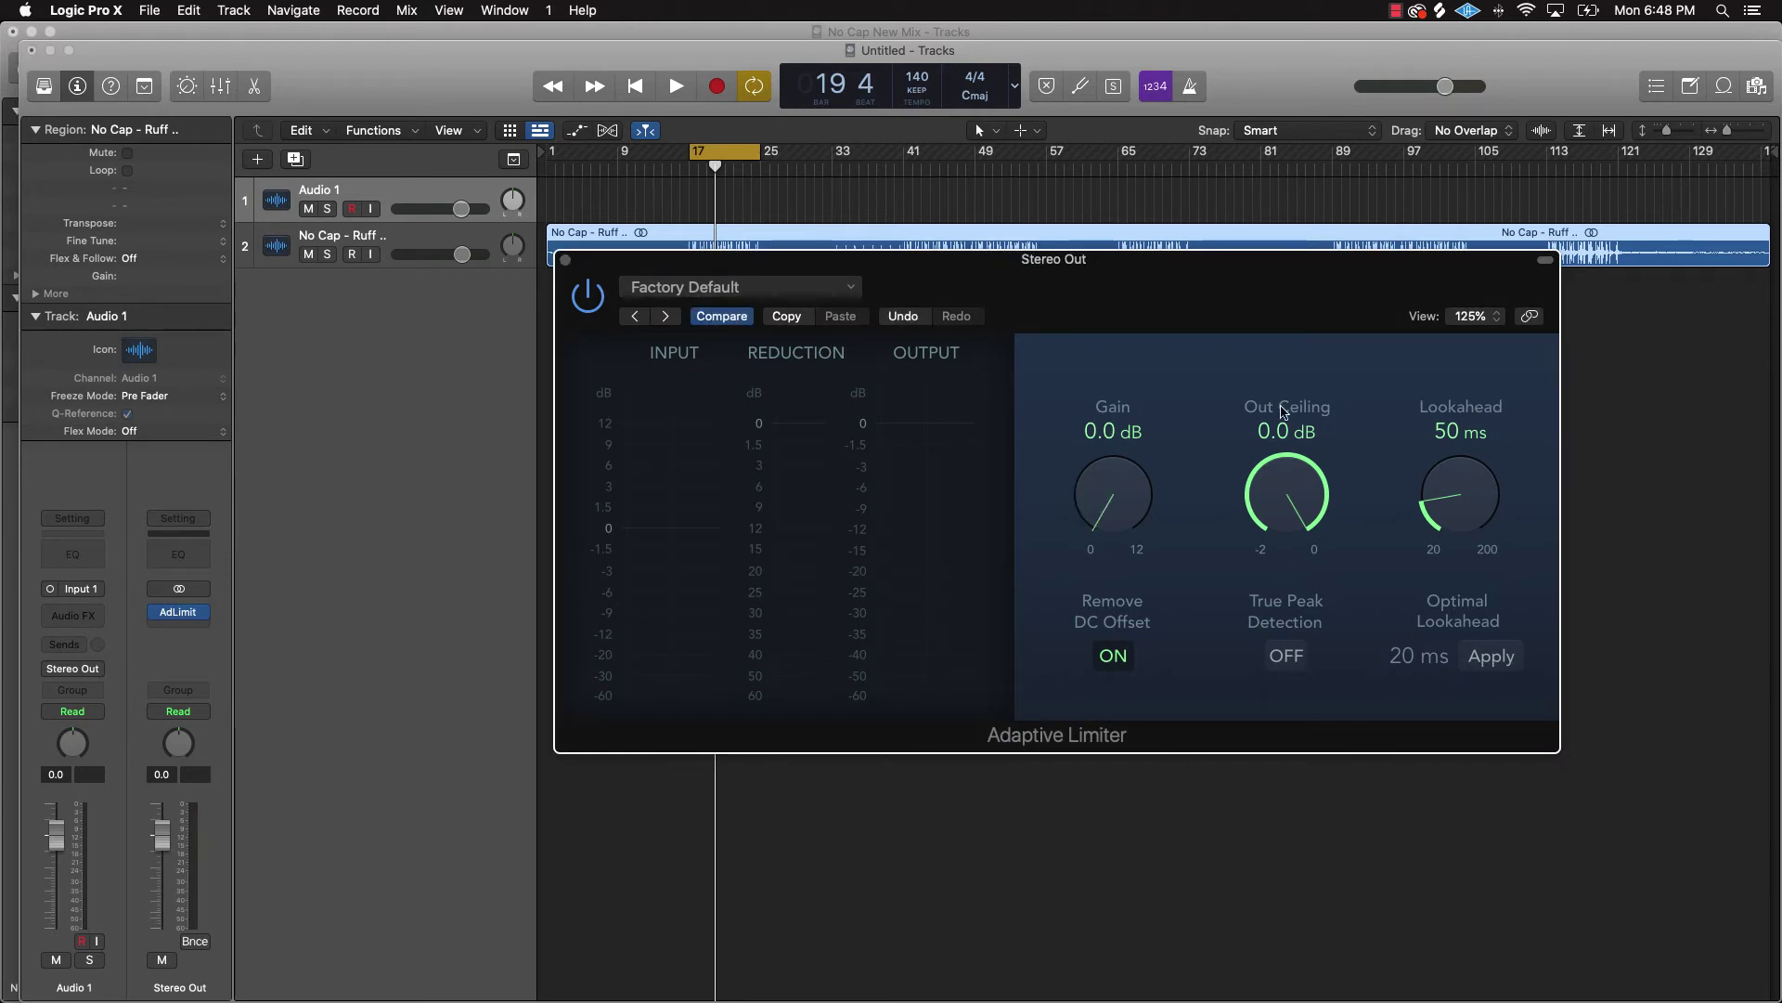
# - Set the limiter Out Ceiling to -0.1 dB with True Peak Detection on, then raise gain to 2.0 dB
pyautogui.keyDown('alt'); pyautogui.click(1308, 495); pyautogui.keyUp('alt')
pyautogui.click(1286, 655)
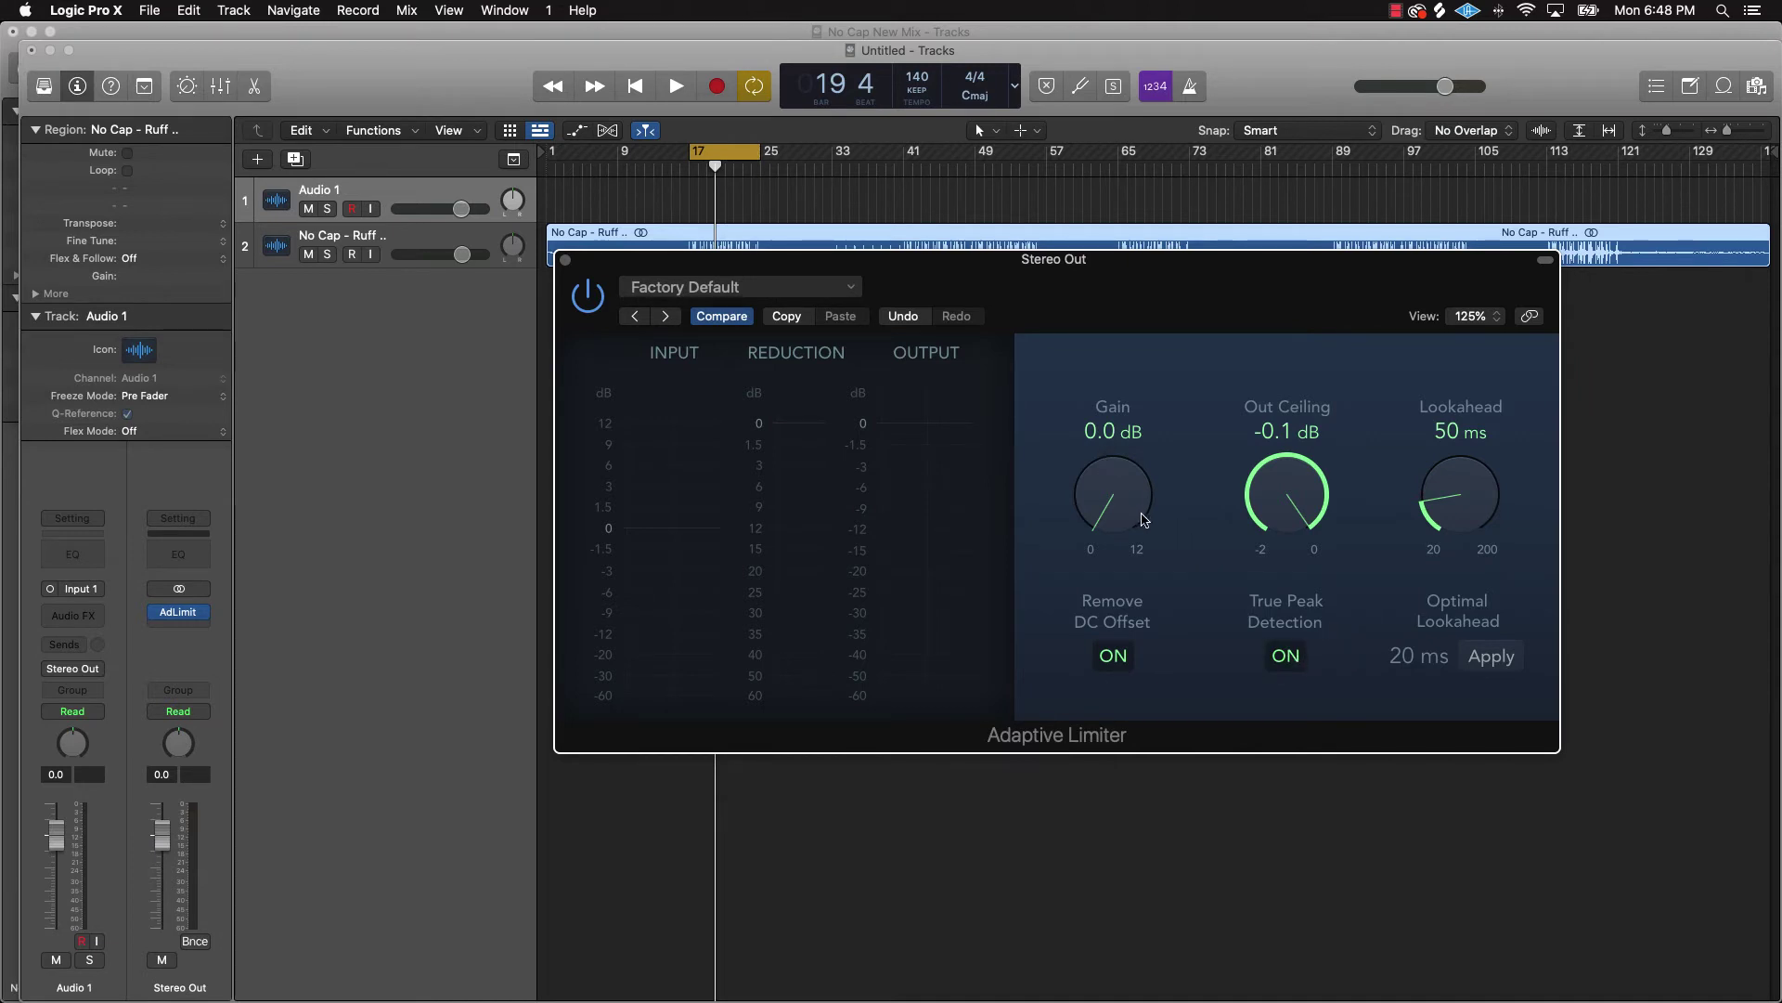
pyautogui.press('space')
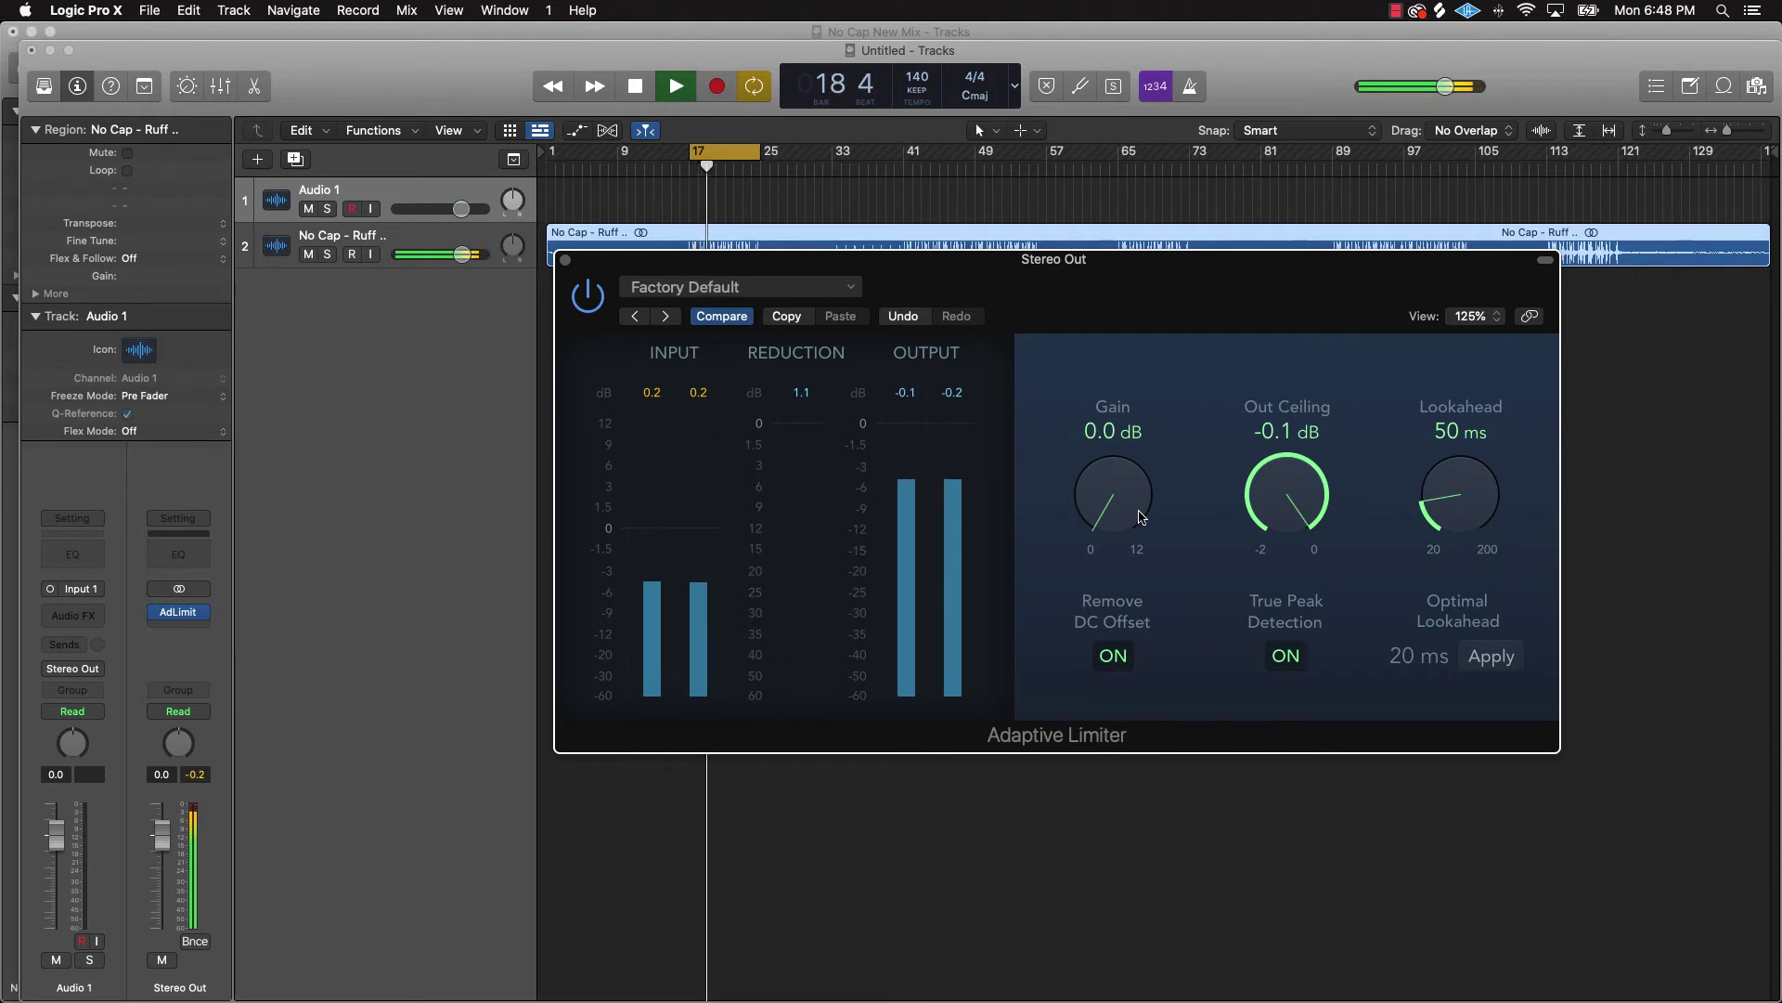
pyautogui.press('space')
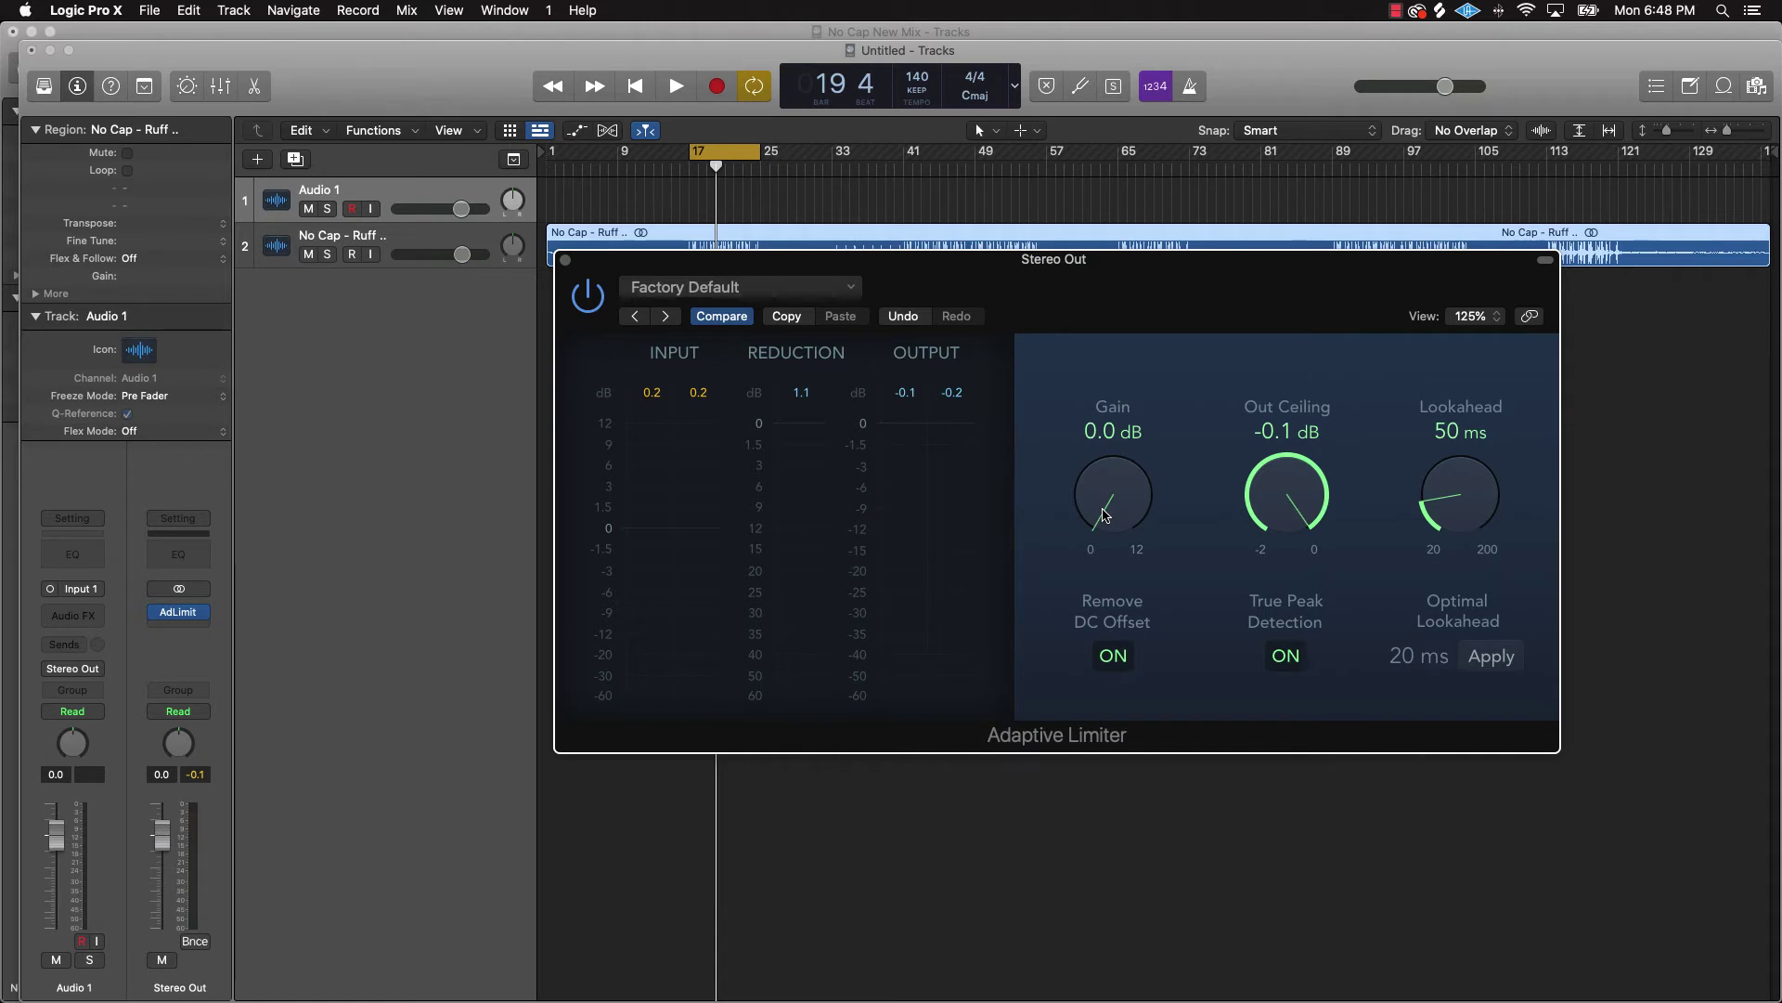
pyautogui.moveTo(1105, 515); pyautogui.dragTo(1091, 467)
# - Audition the loop, push the limiter gain to 5.0 dB, and resume playback
pyautogui.press('space')
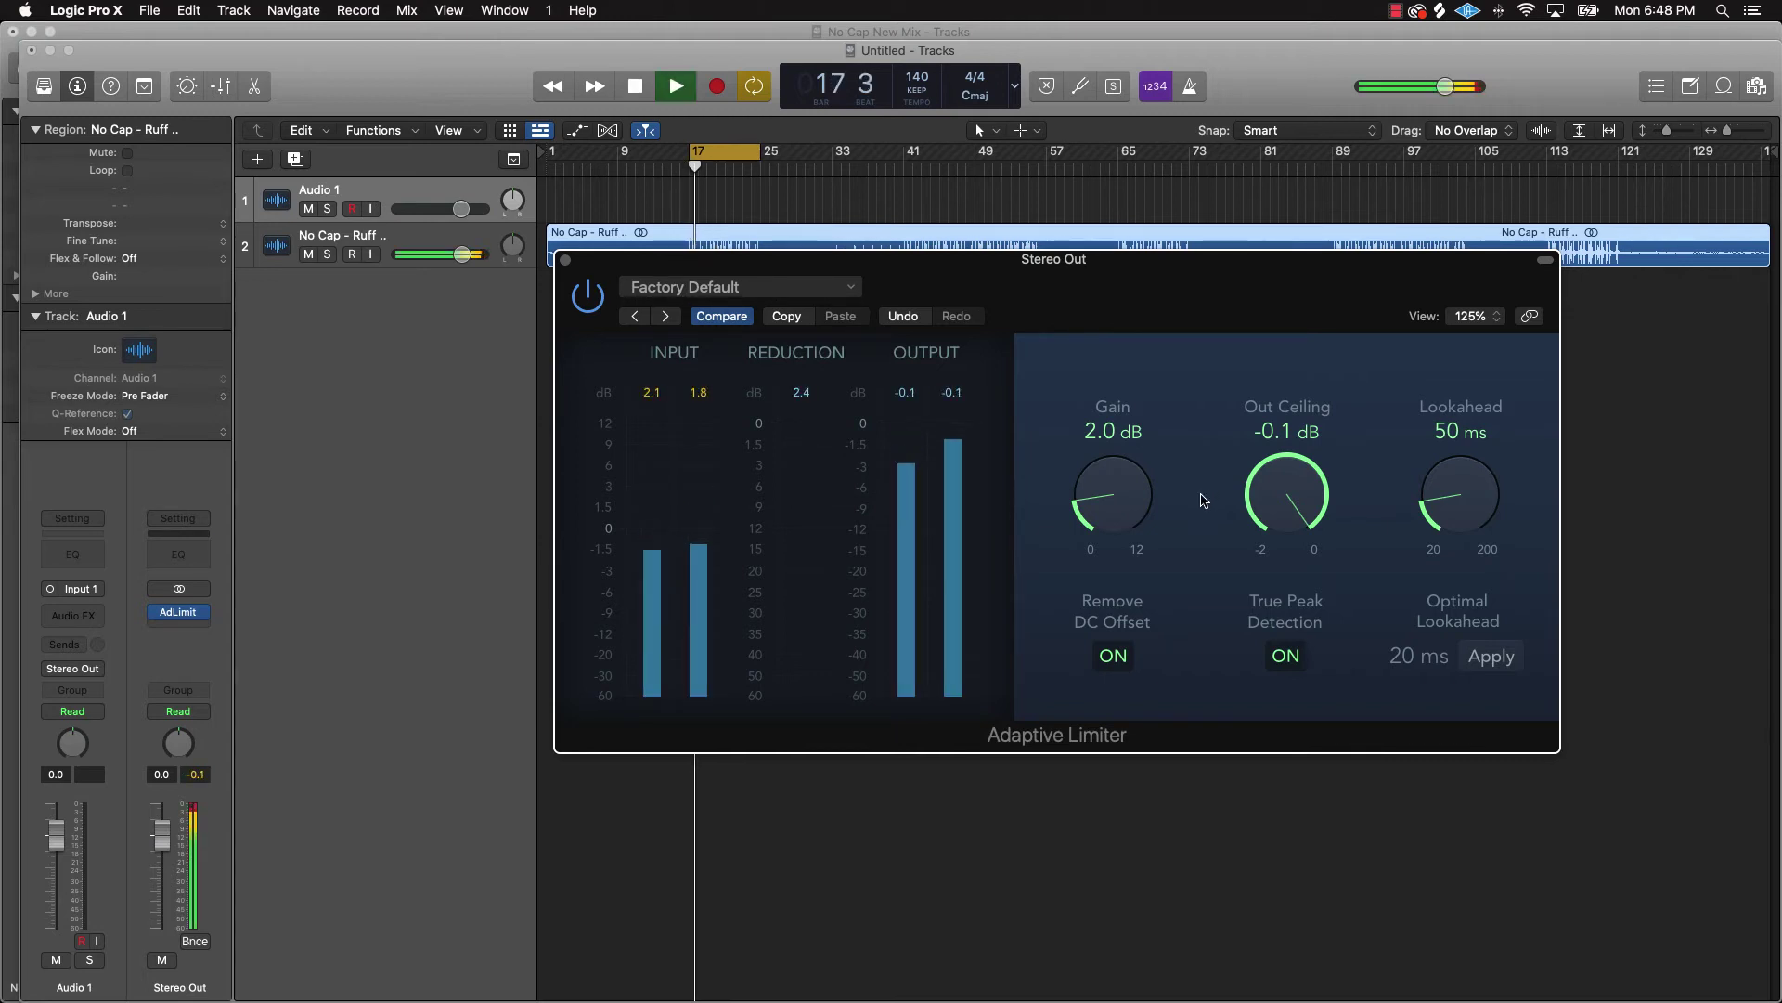
pyautogui.press('space')
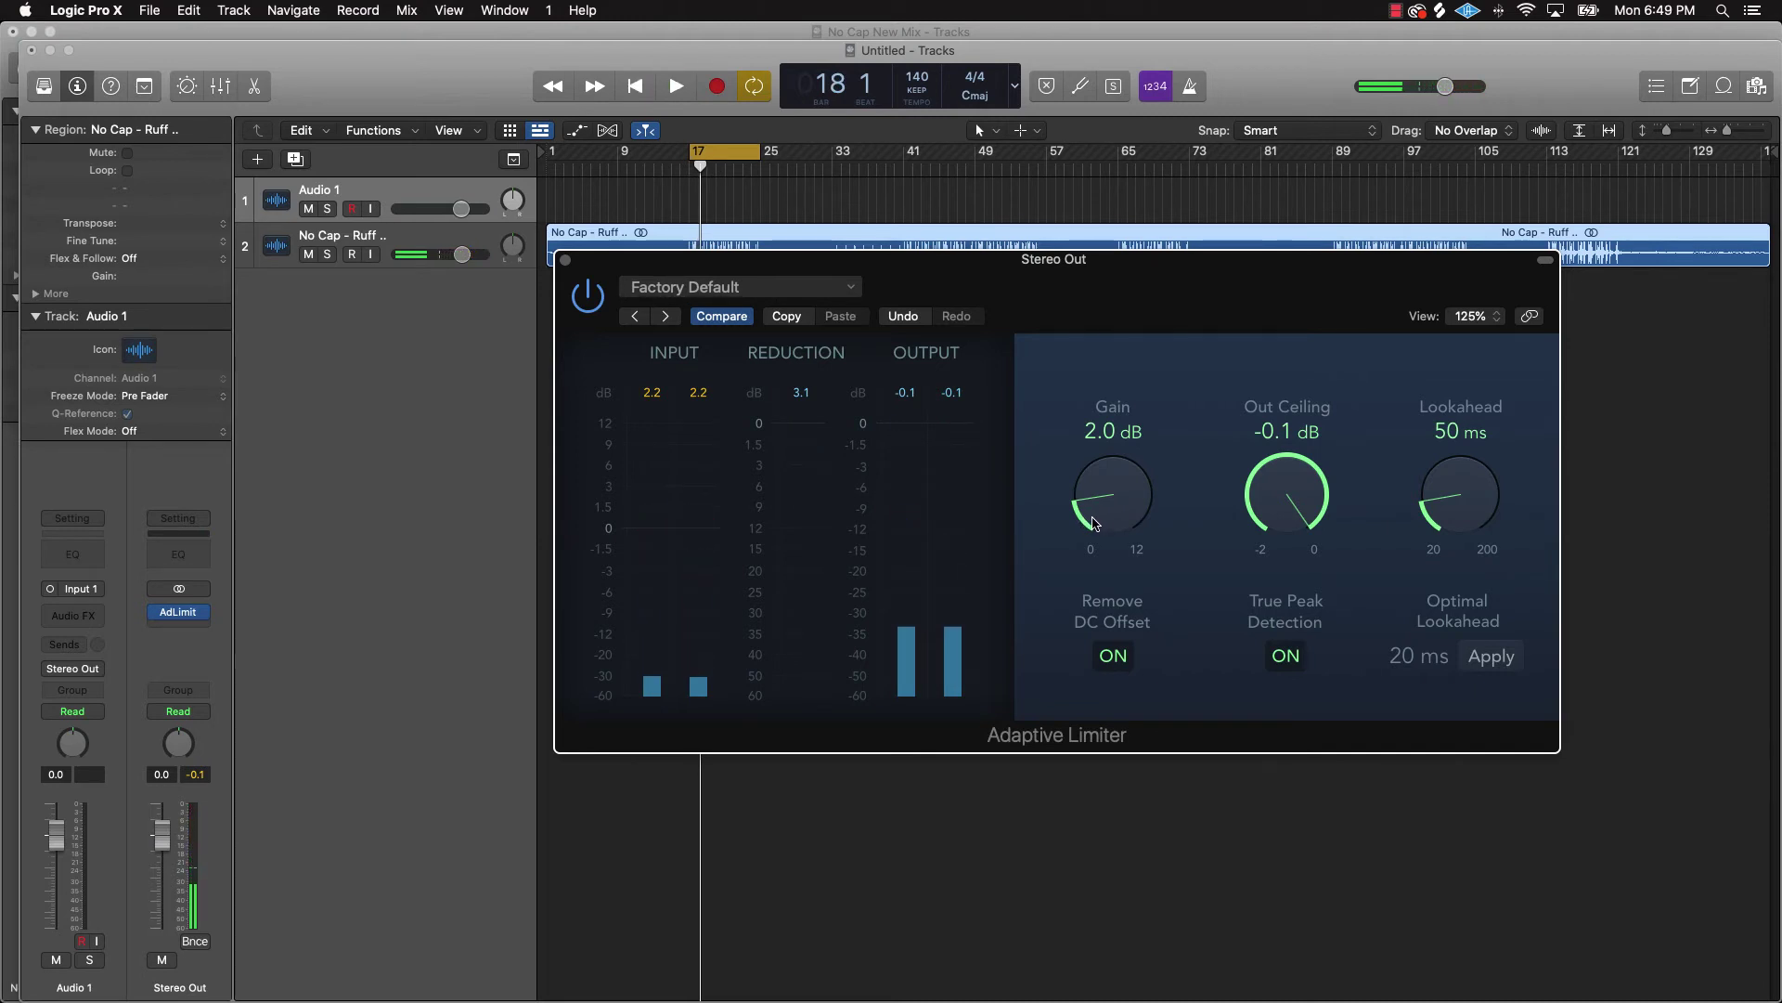
pyautogui.moveTo(1096, 523); pyautogui.dragTo(1116, 471)
pyautogui.press('space')
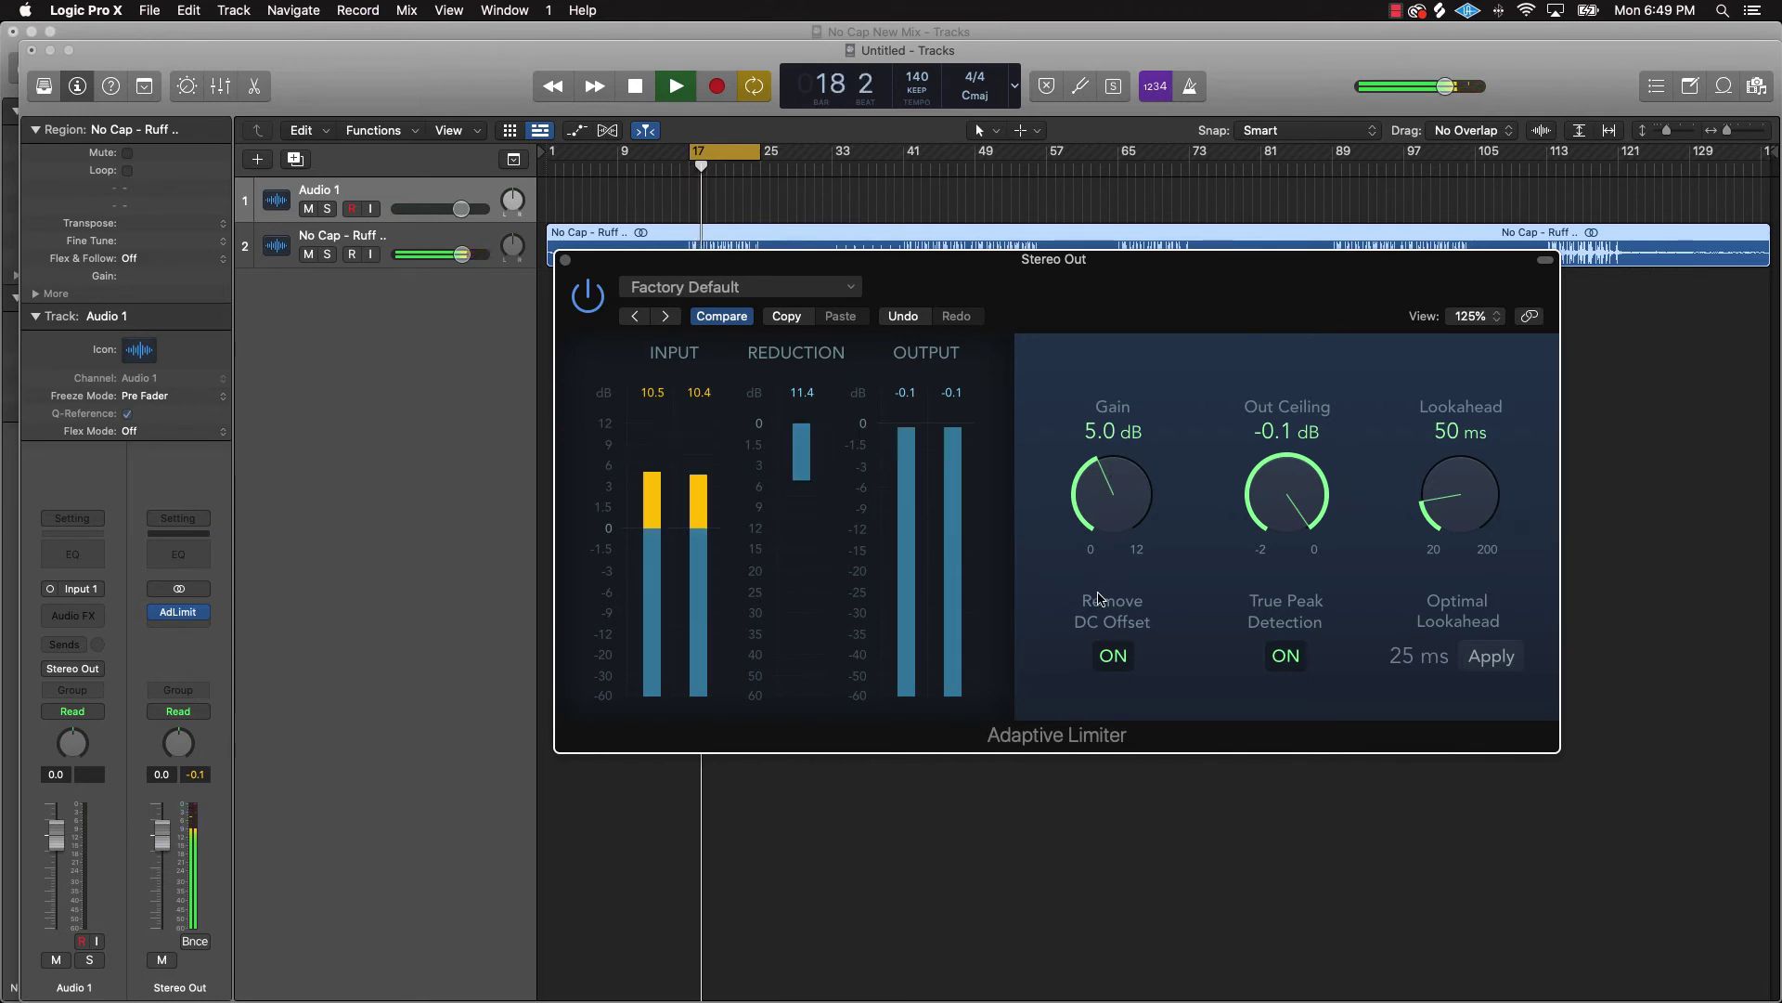
# - Close the limiter window, turn off Cycle with C, stop playback and deselect the rough-mix region
pyautogui.click(565, 259)
pyautogui.press('c')
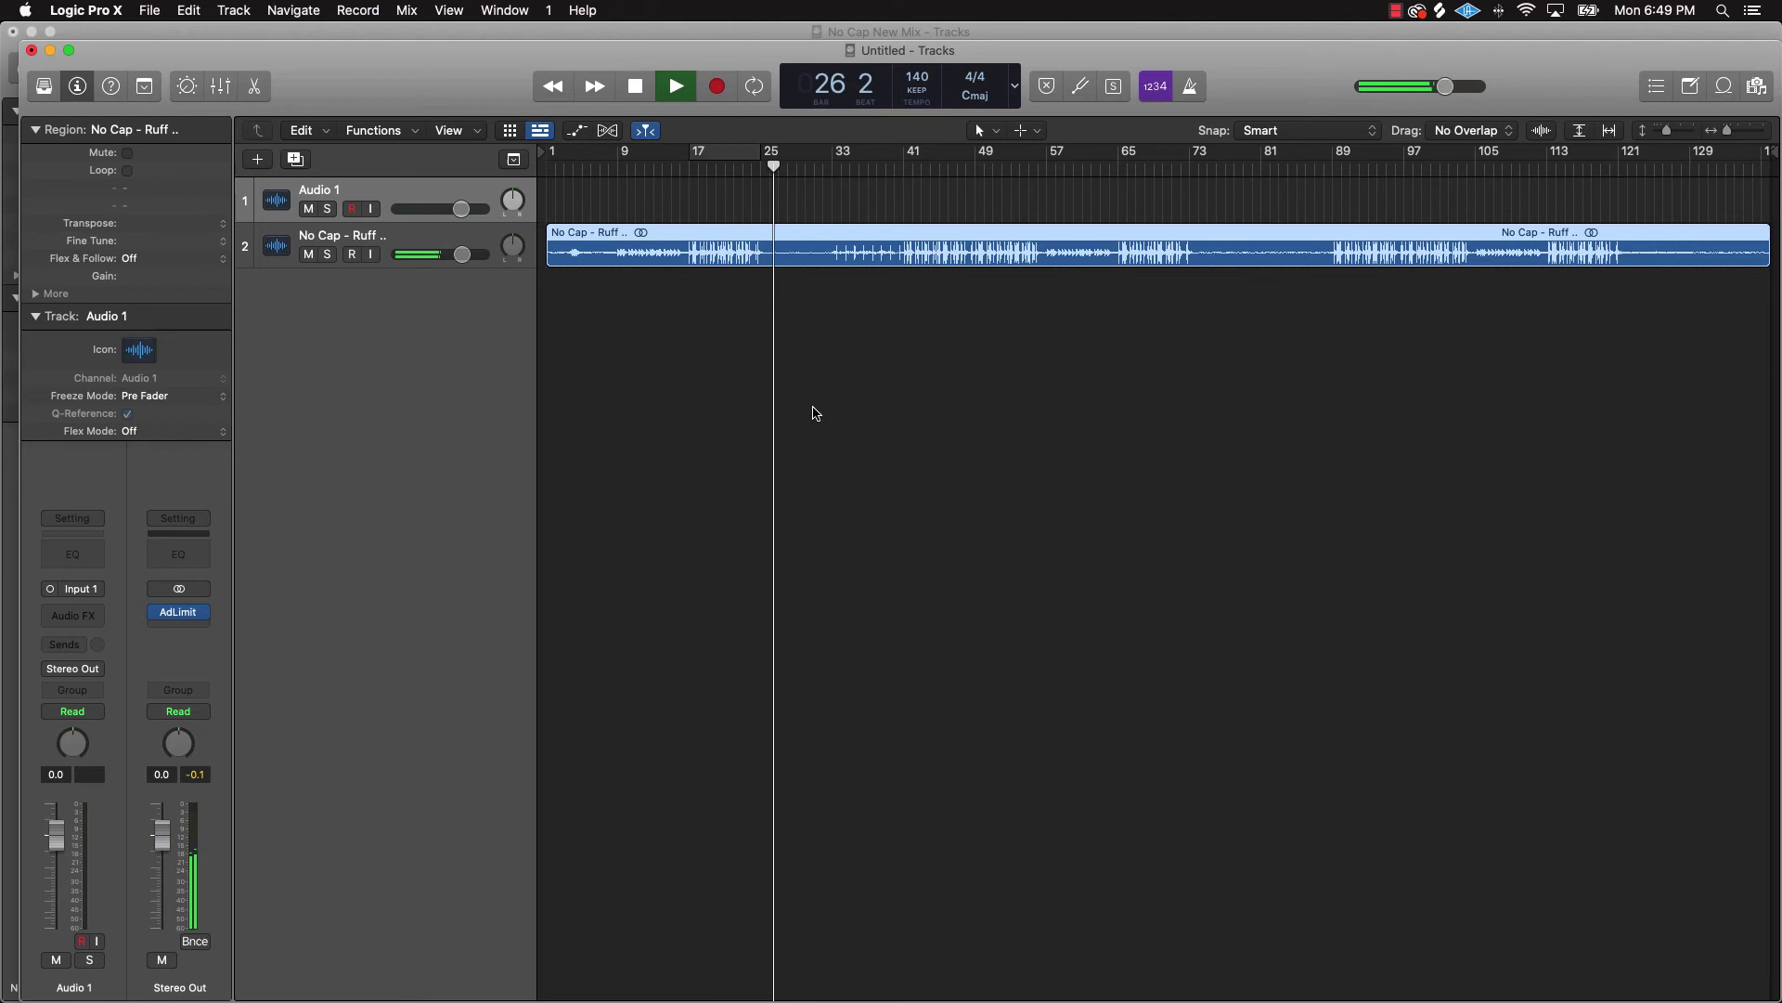
pyautogui.press('space')
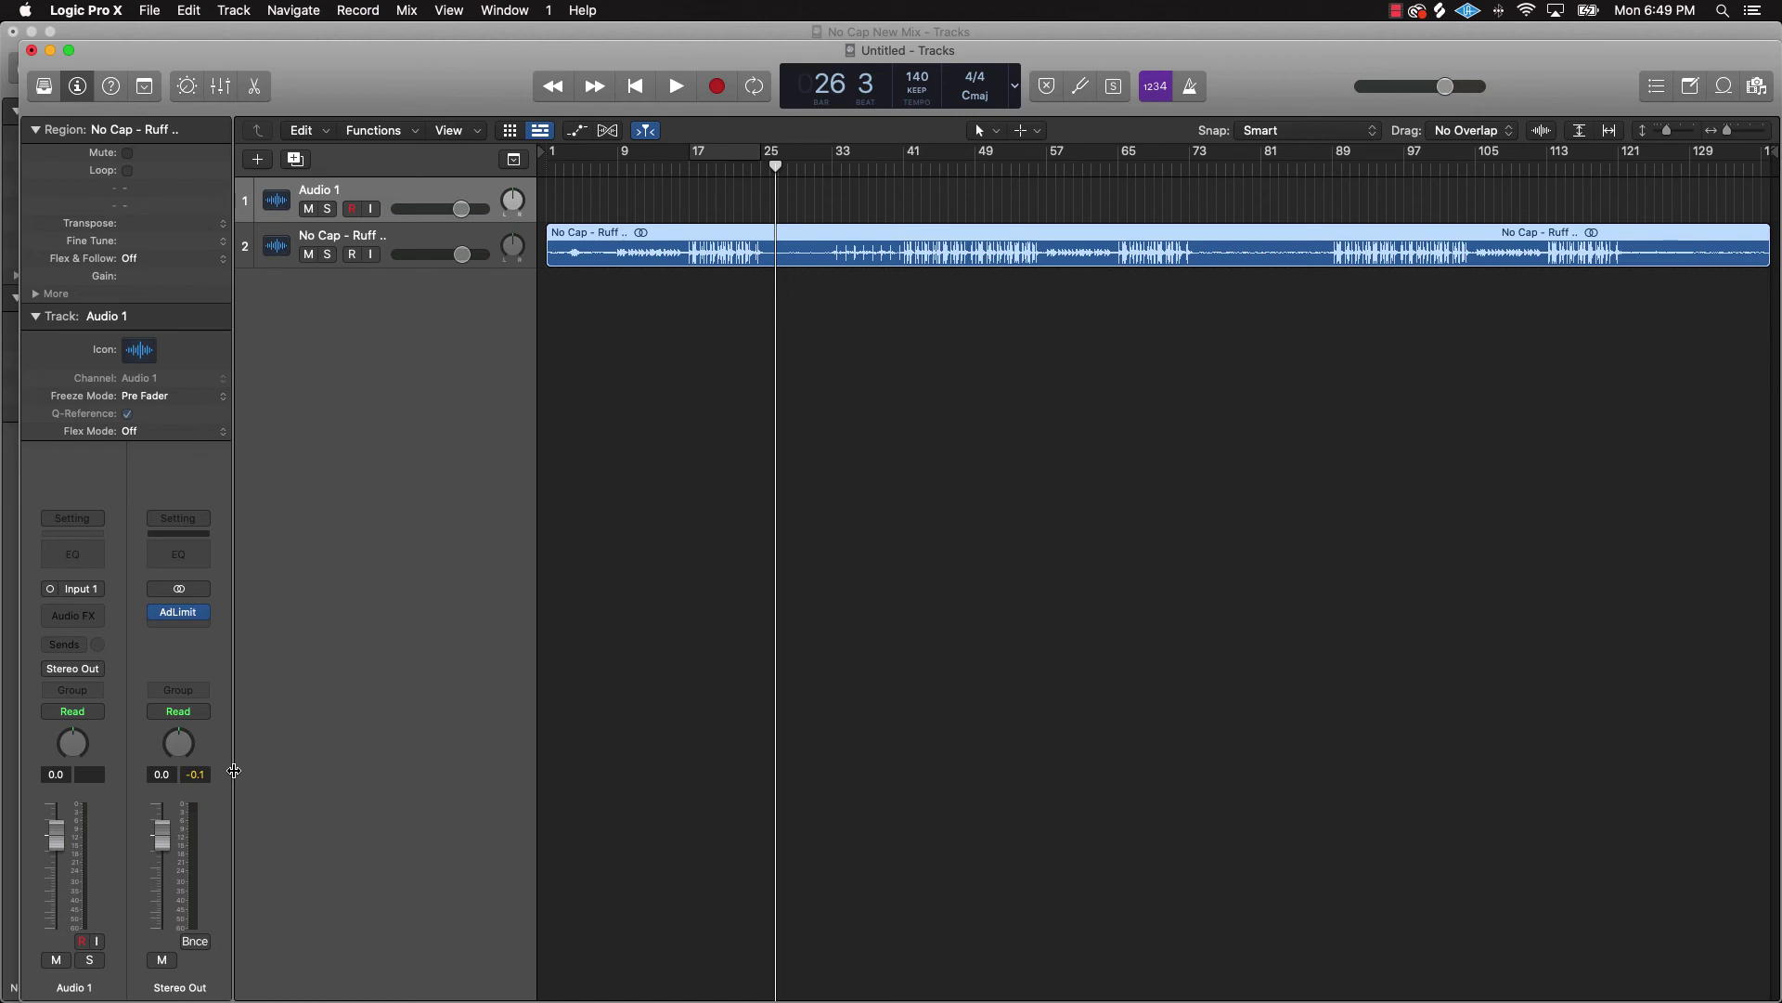
pyautogui.click(1038, 701)
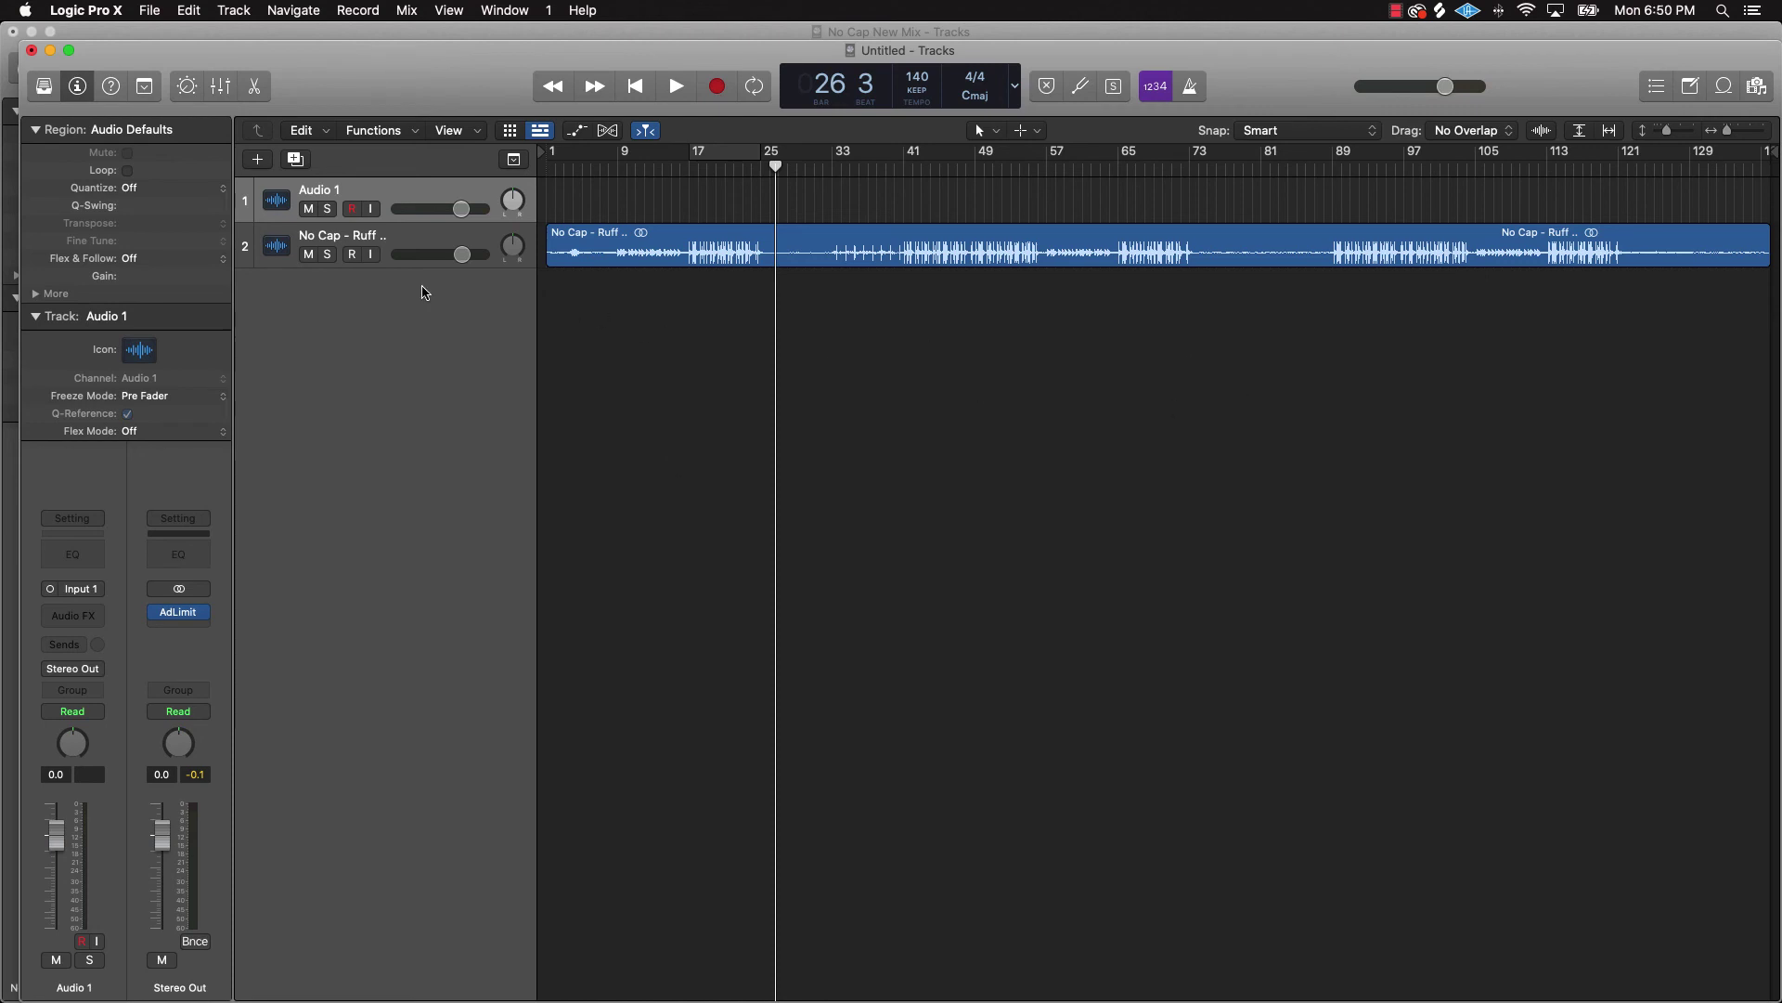
pyautogui.click(308, 254)
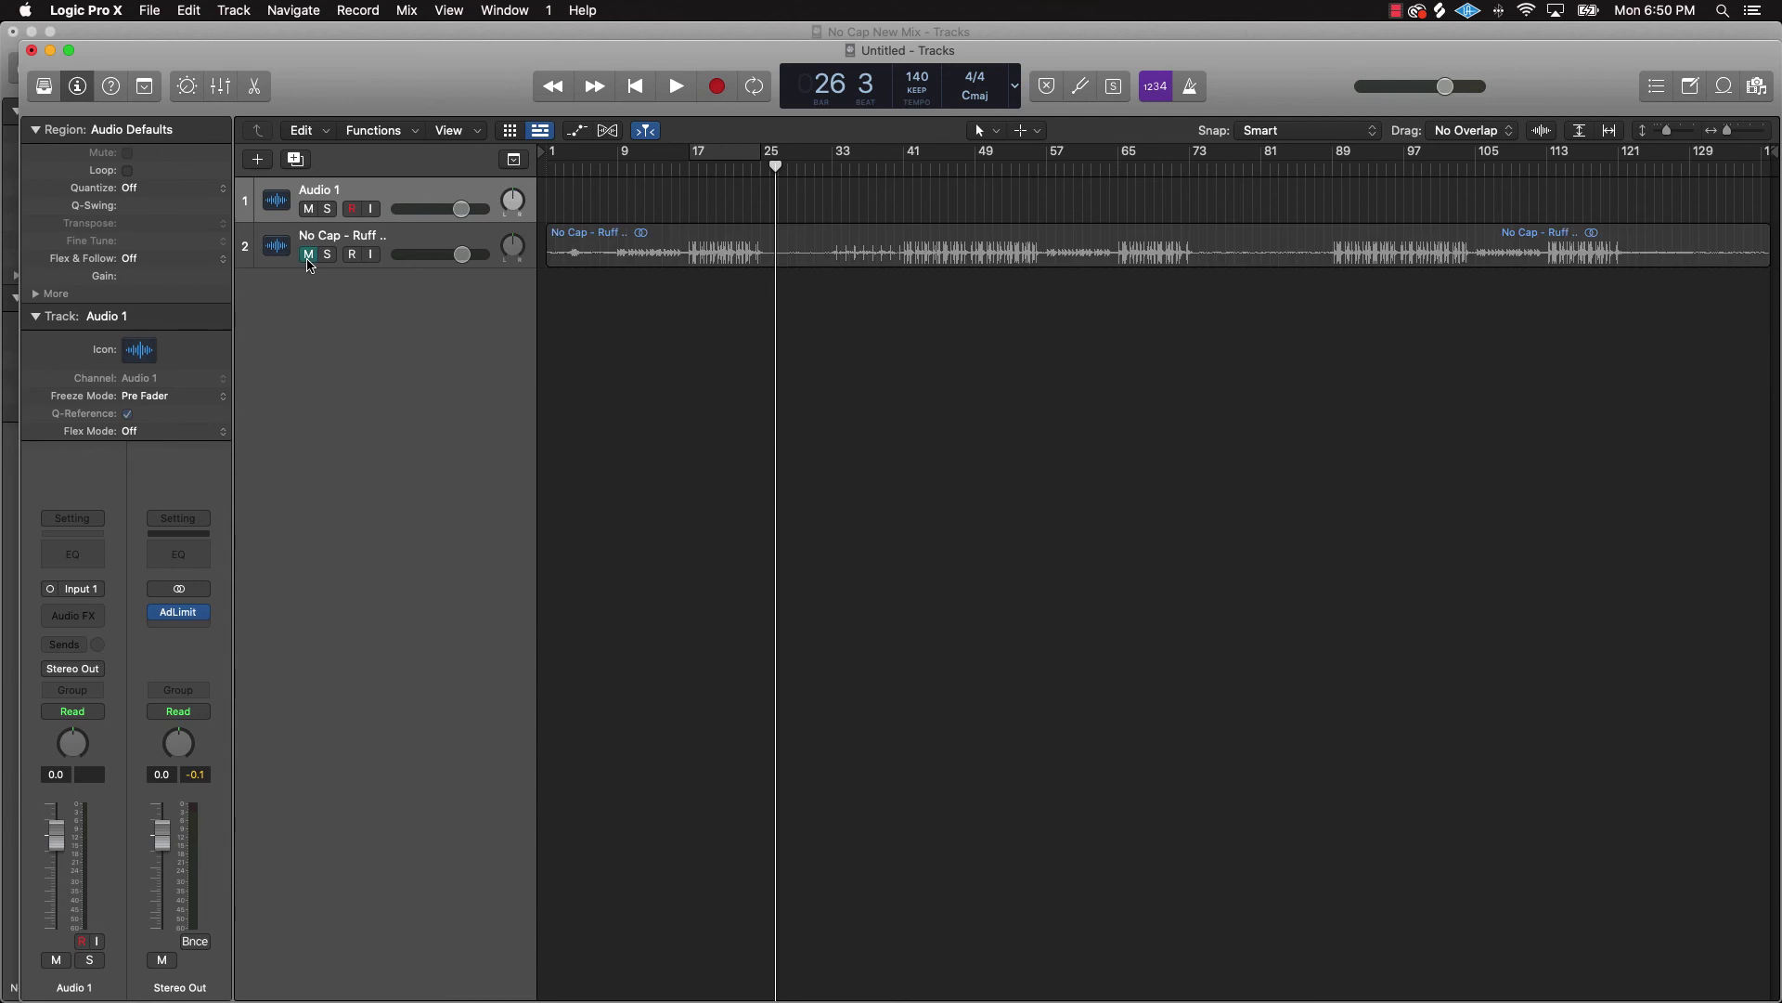
pyautogui.click(309, 254)
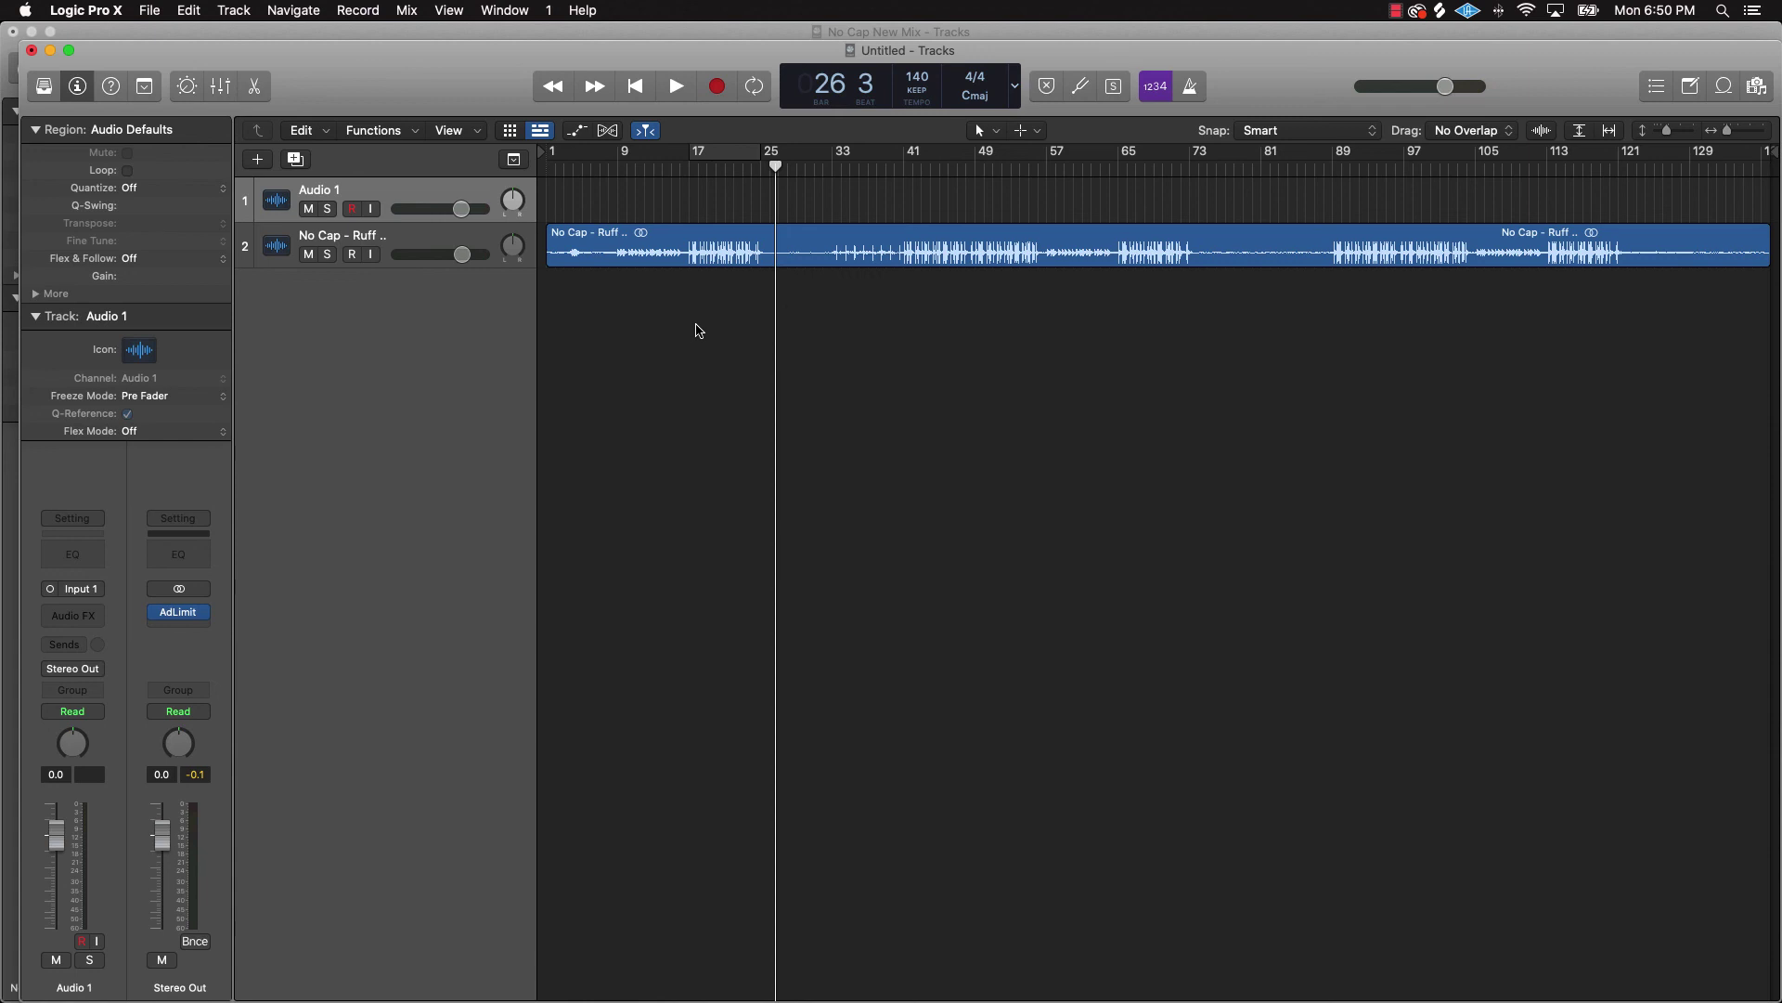
pyautogui.click(406, 247)
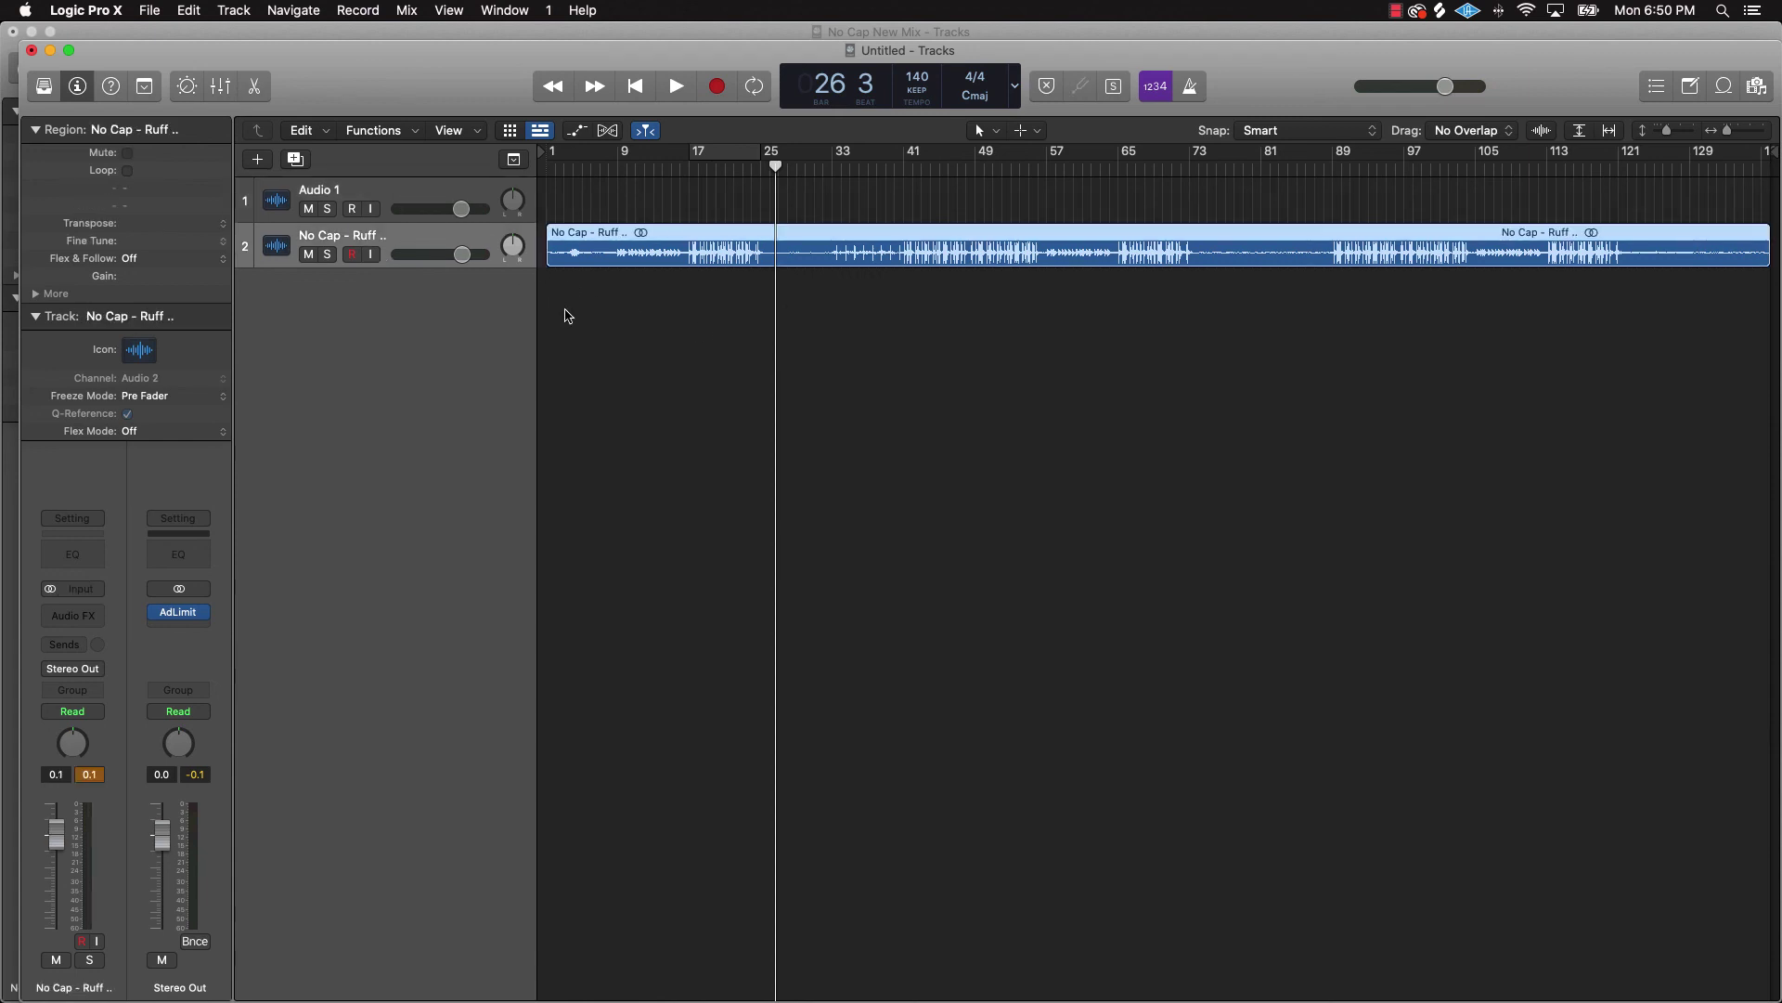
pyautogui.click(90, 776)
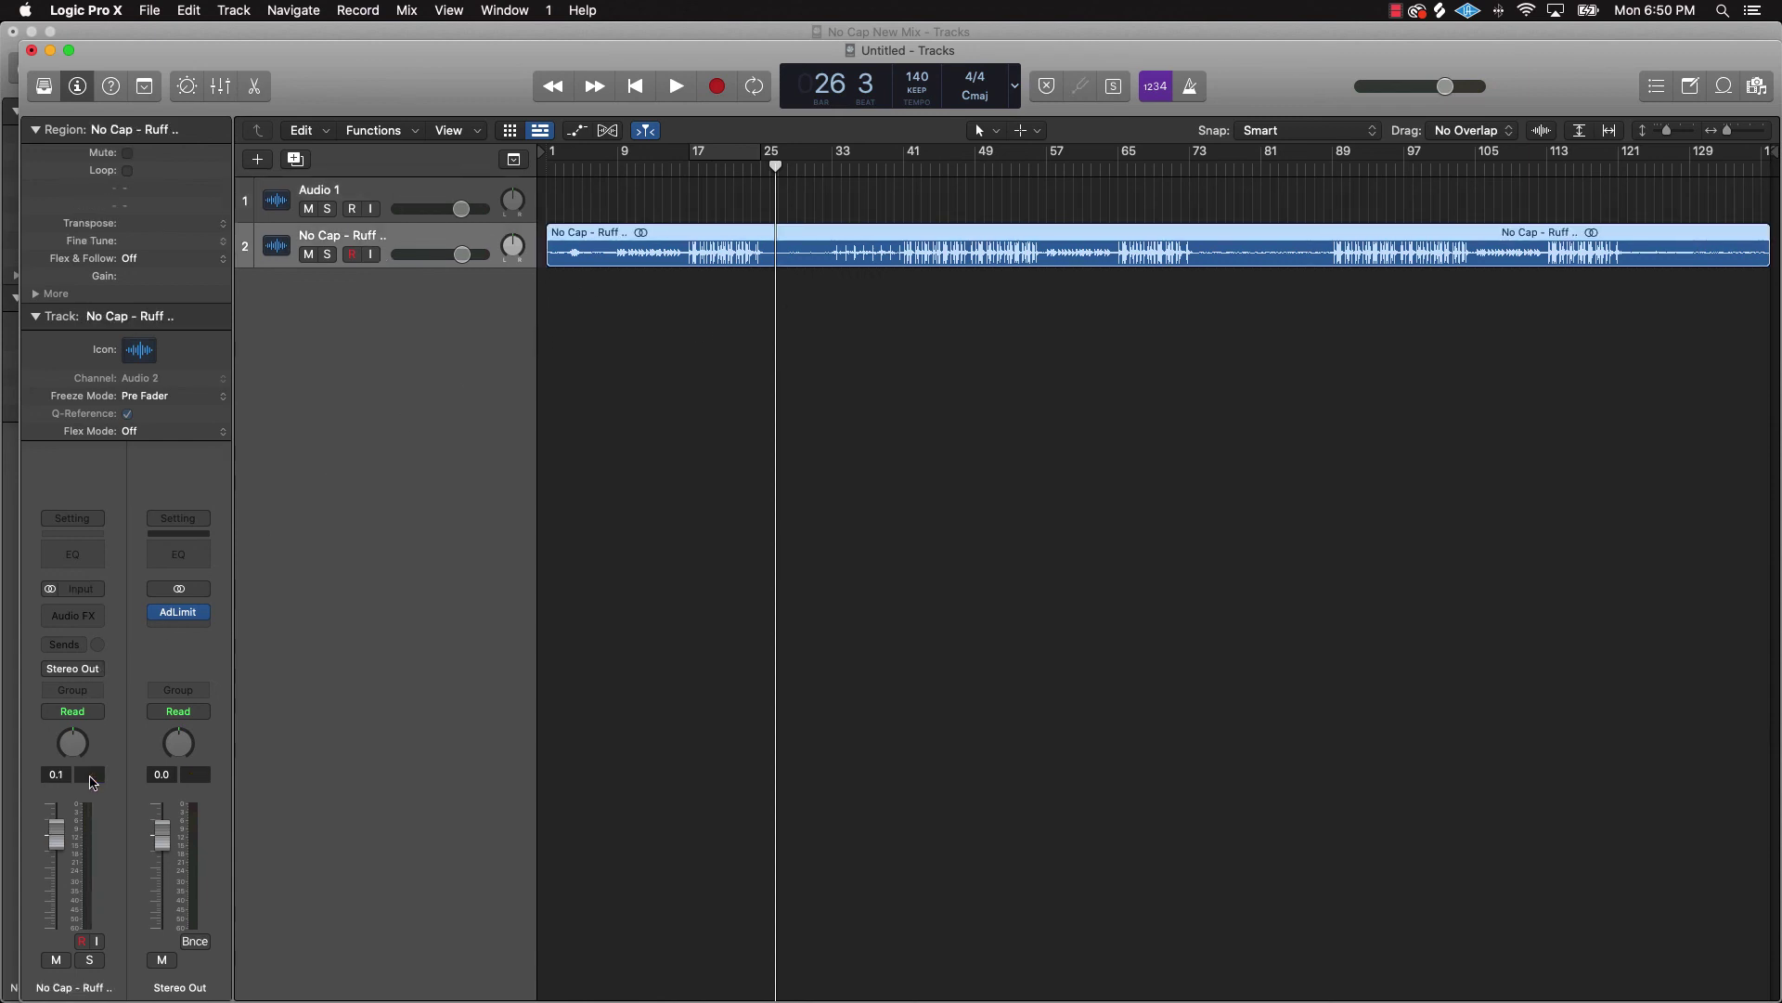
pyautogui.click(658, 562)
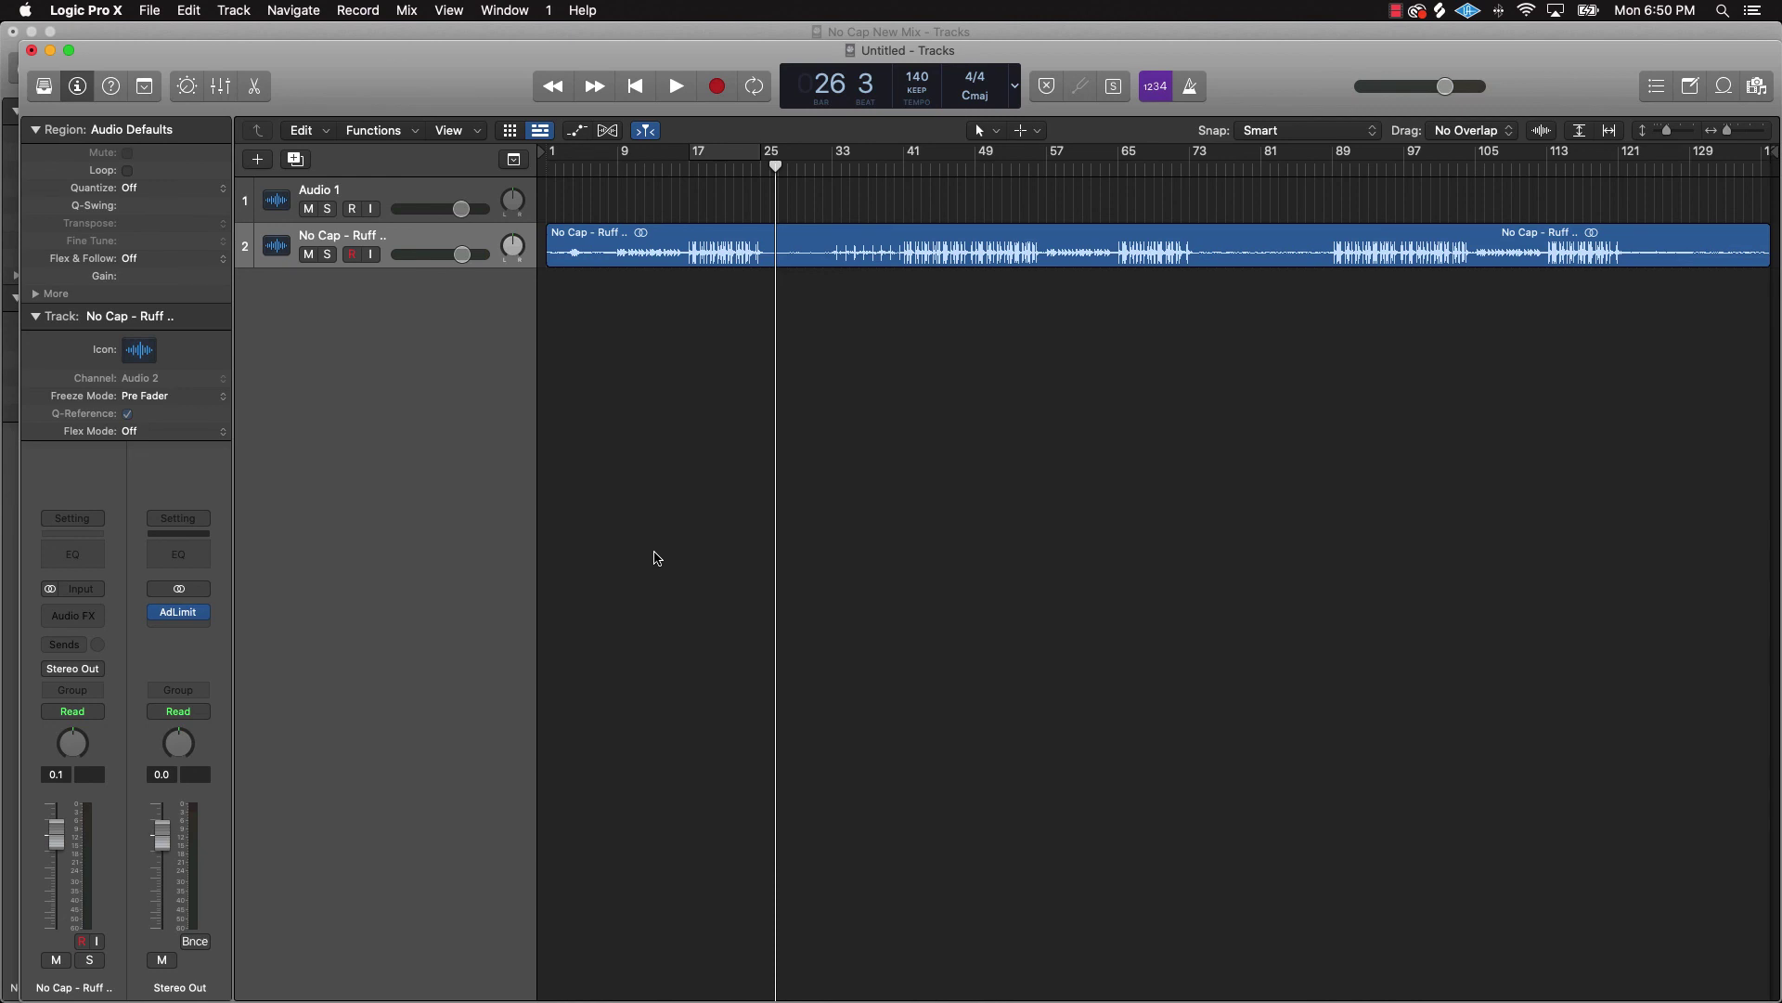